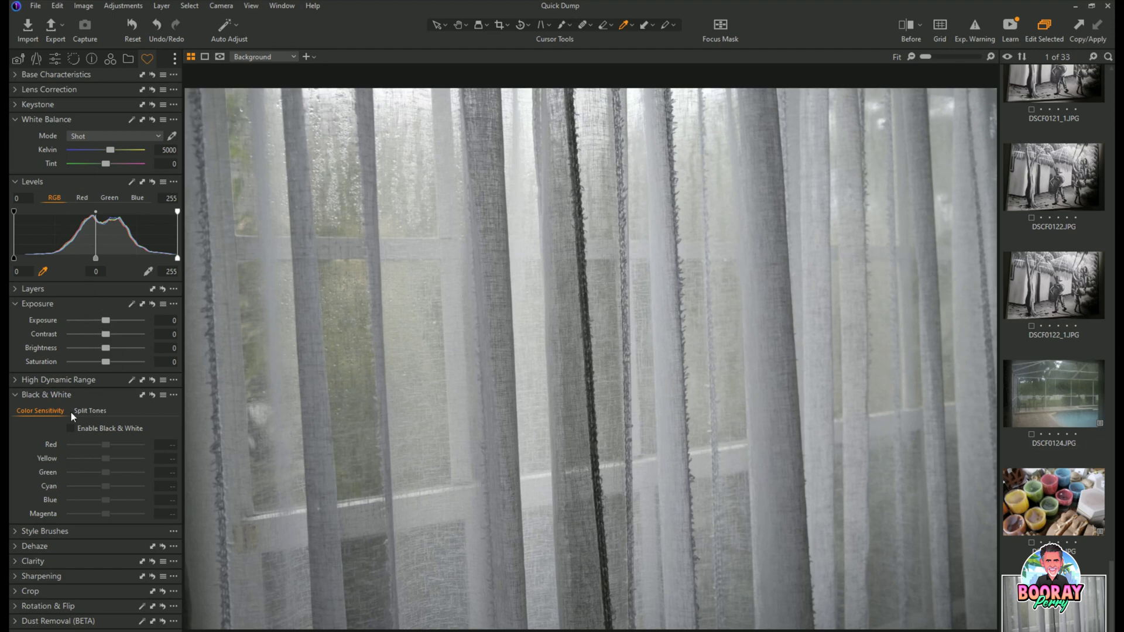
Step: Collapse the Black & White tool in the left tool stack
click(14, 395)
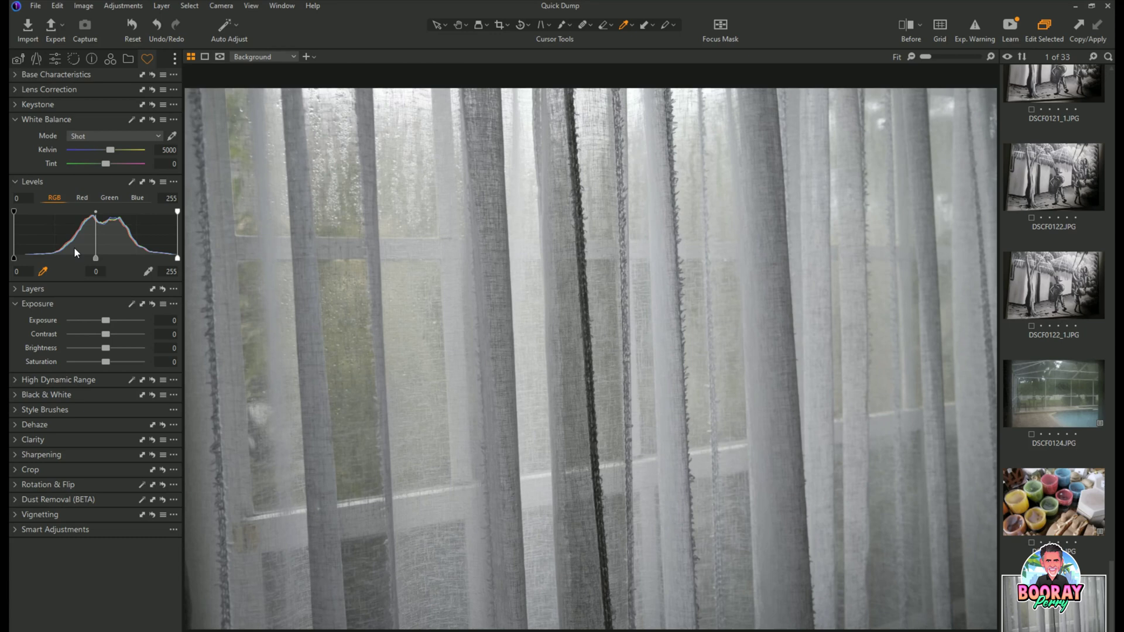
Step: Float the Levels tool over the photo, enlarge and reposition it, and show the Red channel histogram
drag(101, 182, 297, 120)
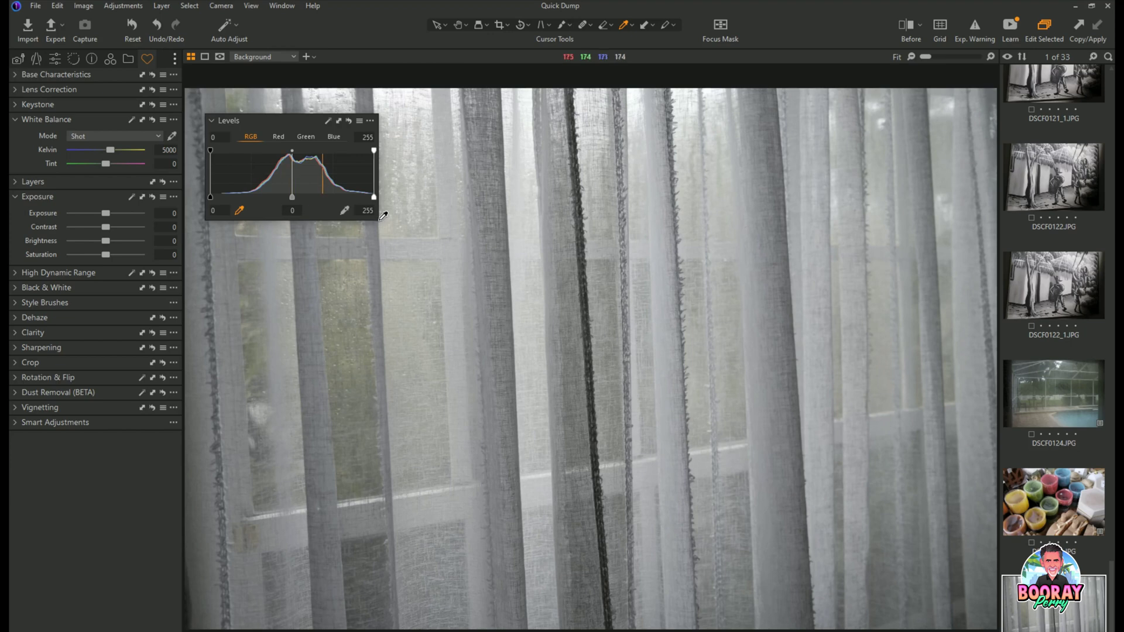
drag(379, 217, 656, 276)
mouse_move(494, 118)
mouse_down()
mouse_move(506, 106)
mouse_move(483, 106)
mouse_up()
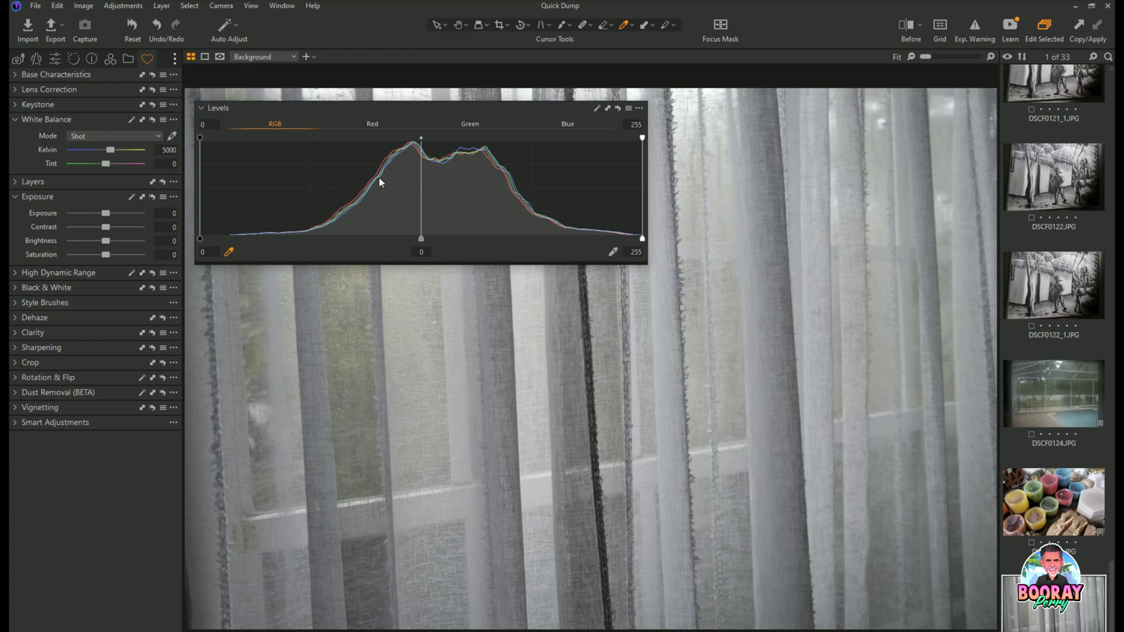
click(372, 124)
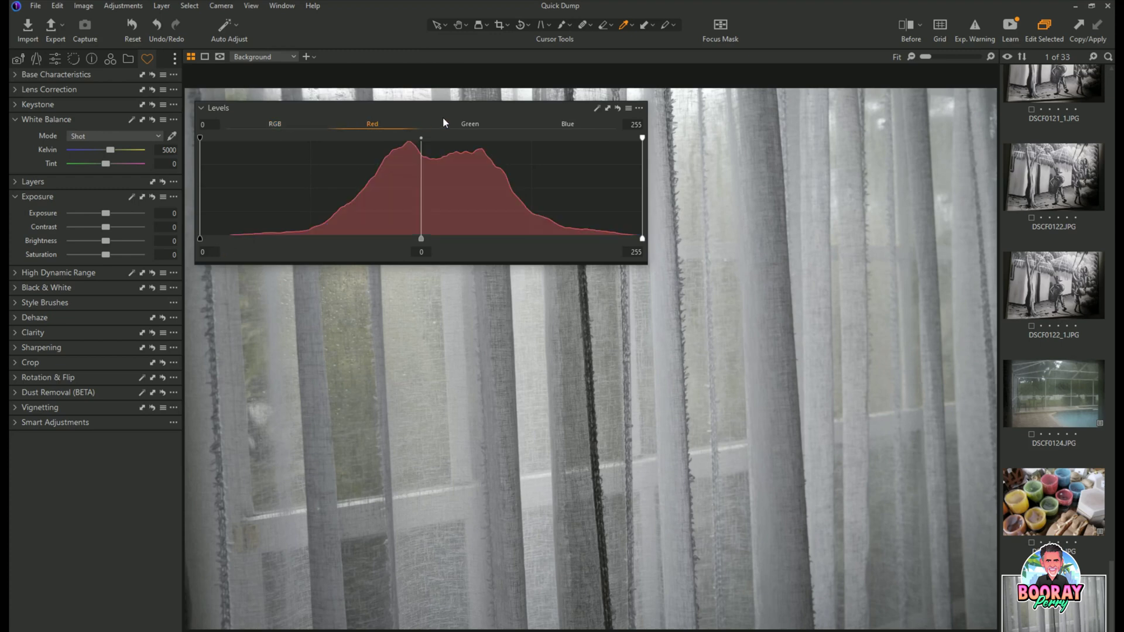
click(467, 124)
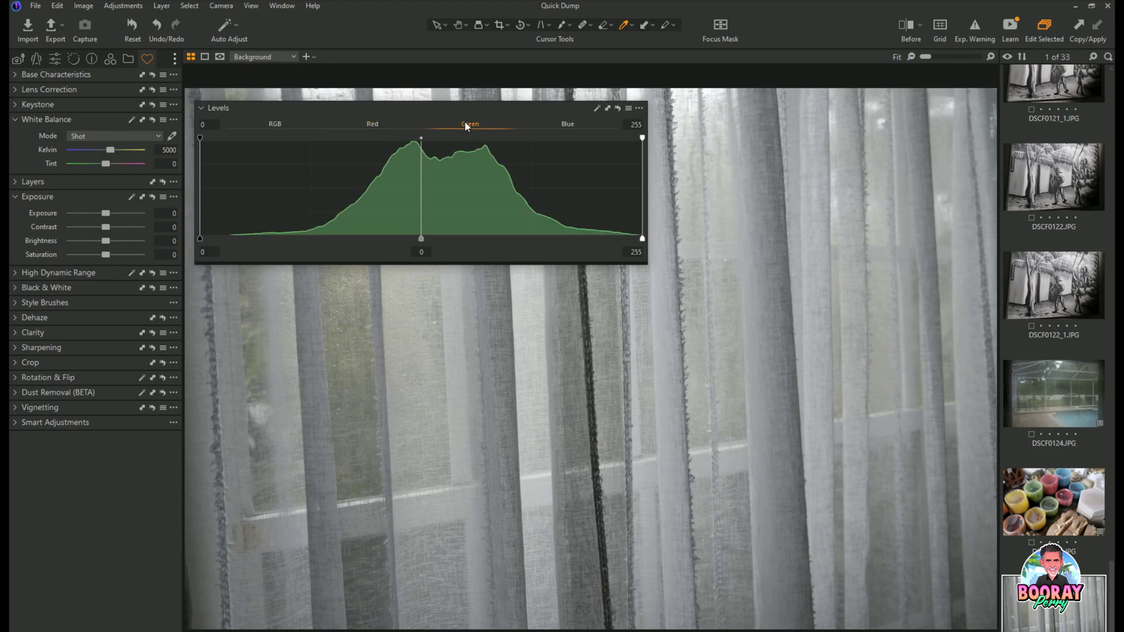
click(569, 124)
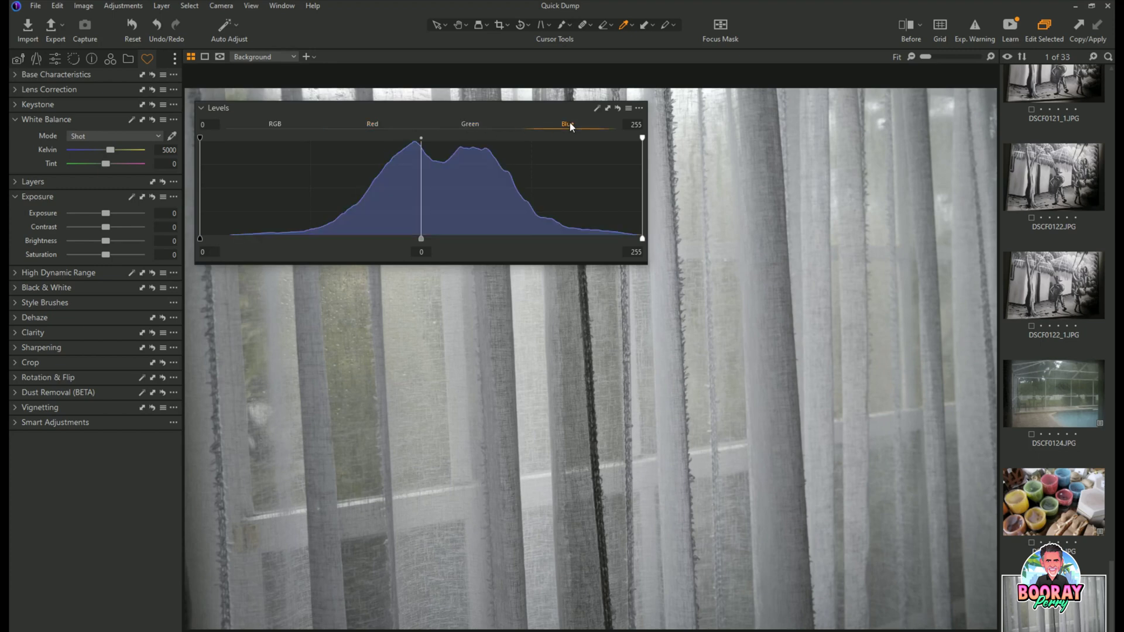
click(275, 125)
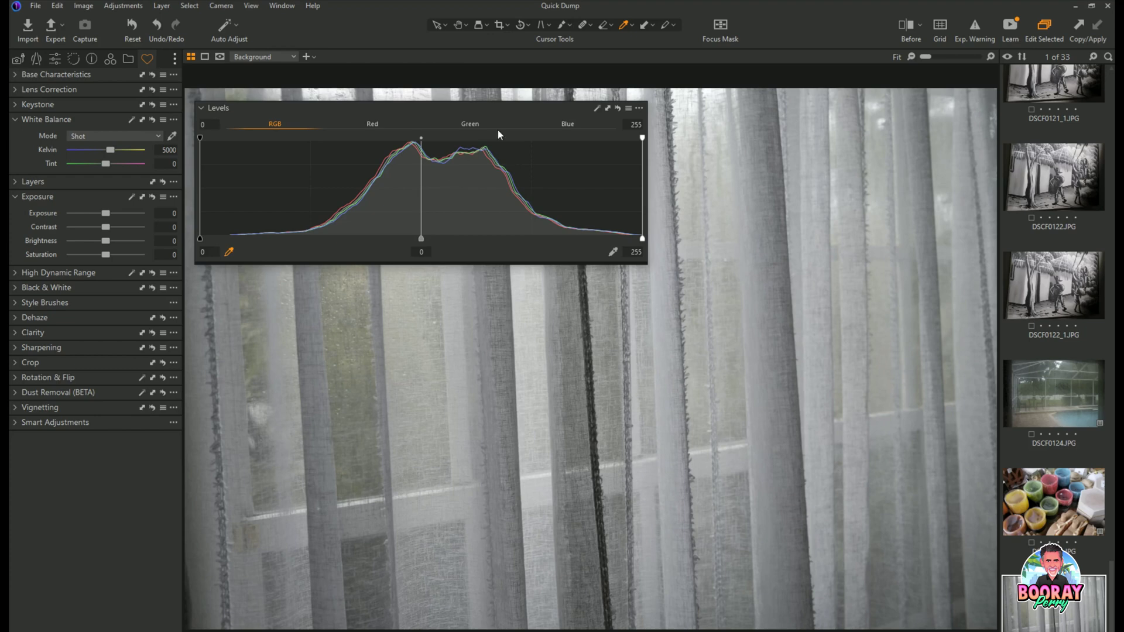
Step: Move the Levels panel to the upper left and raise the black point to 17
drag(506, 111, 355, 51)
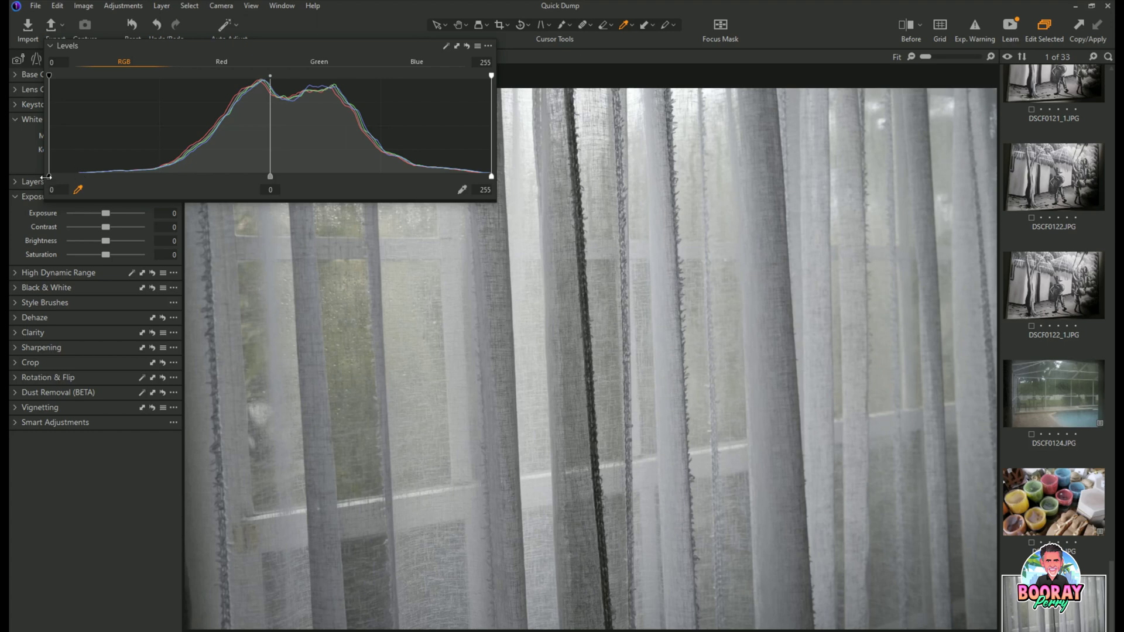
drag(48, 176, 79, 176)
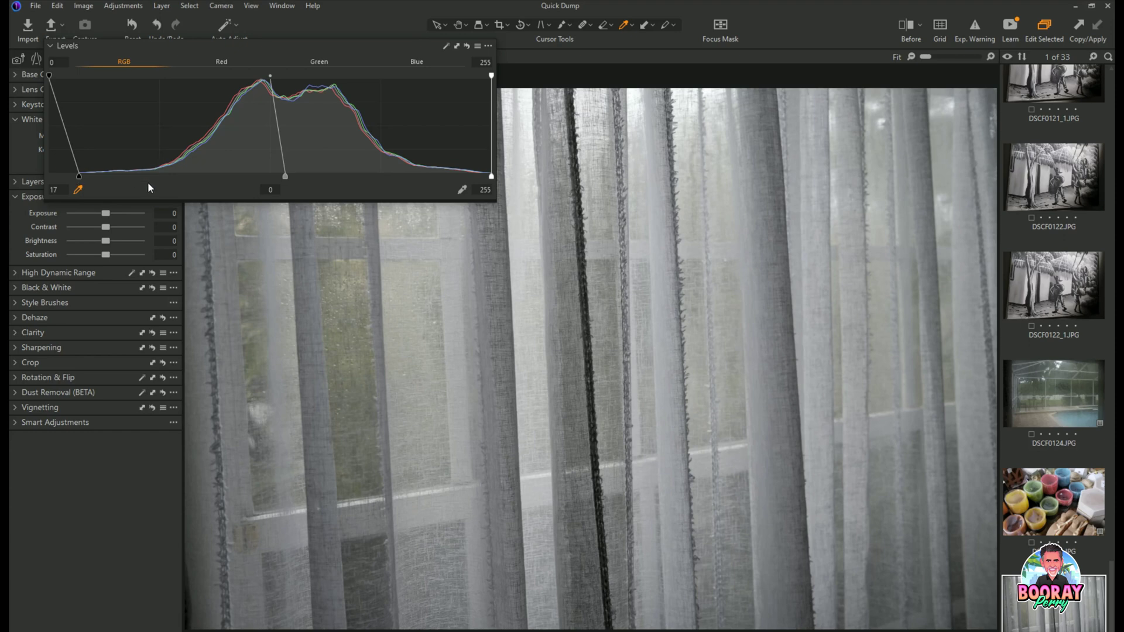
Step: Try the Levels black point at 0 and raised again, settling it back at 0
drag(80, 176, 49, 177)
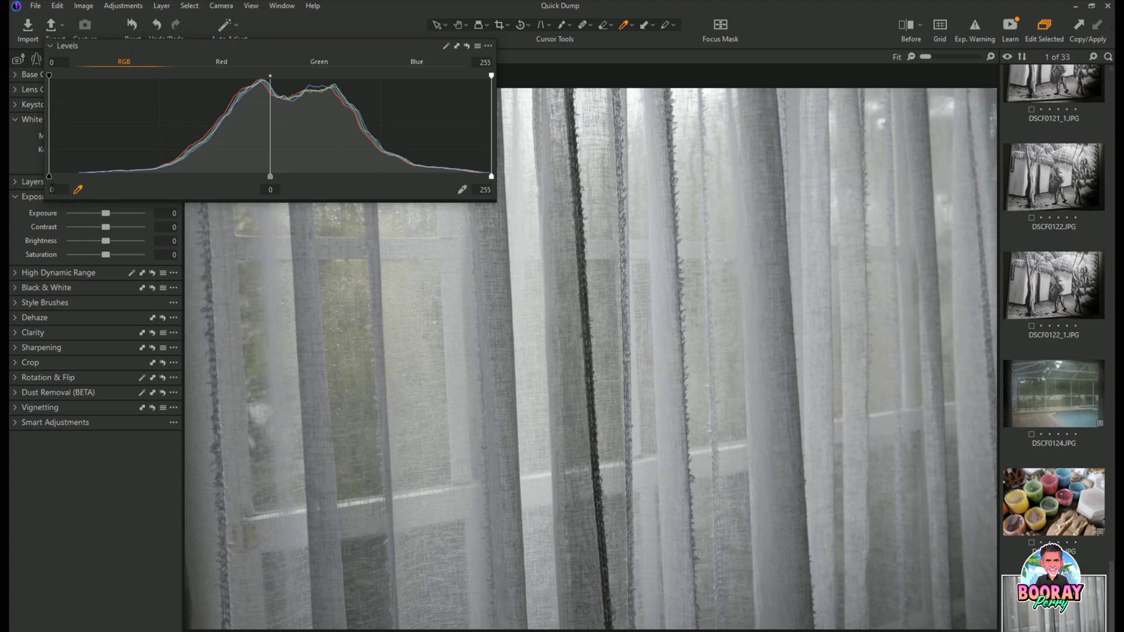
drag(50, 177, 81, 179)
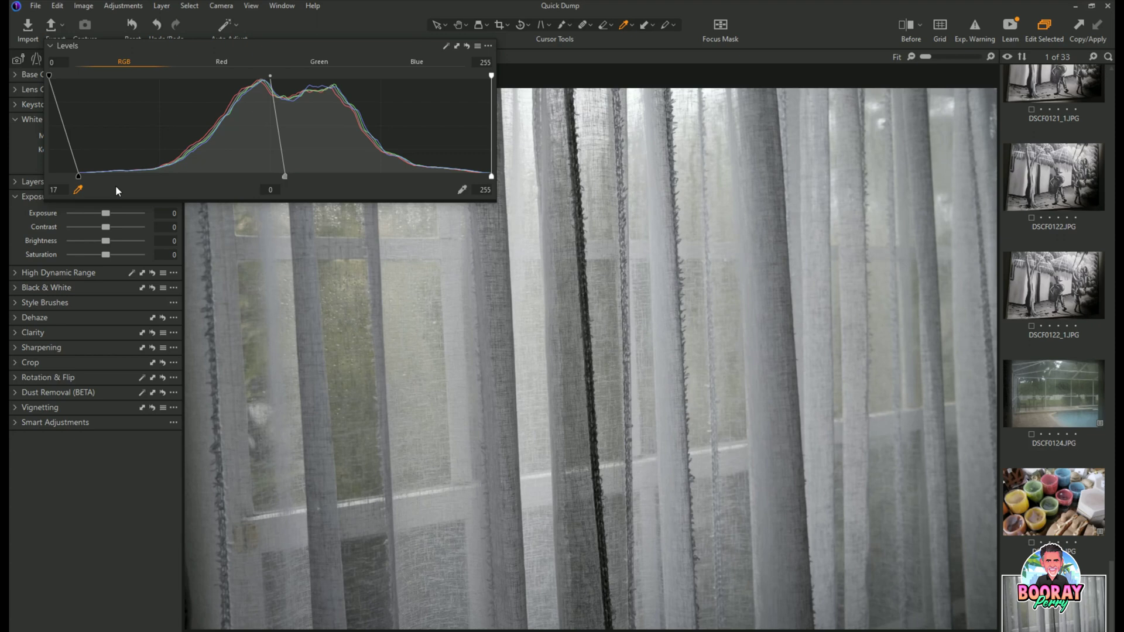
mouse_move(78, 175)
mouse_down()
mouse_move(48, 175)
mouse_move(79, 177)
mouse_up()
Step: Lower the white point to 252 then 242, then reset Levels to 0 and 255
drag(491, 177, 485, 179)
drag(479, 178, 459, 178)
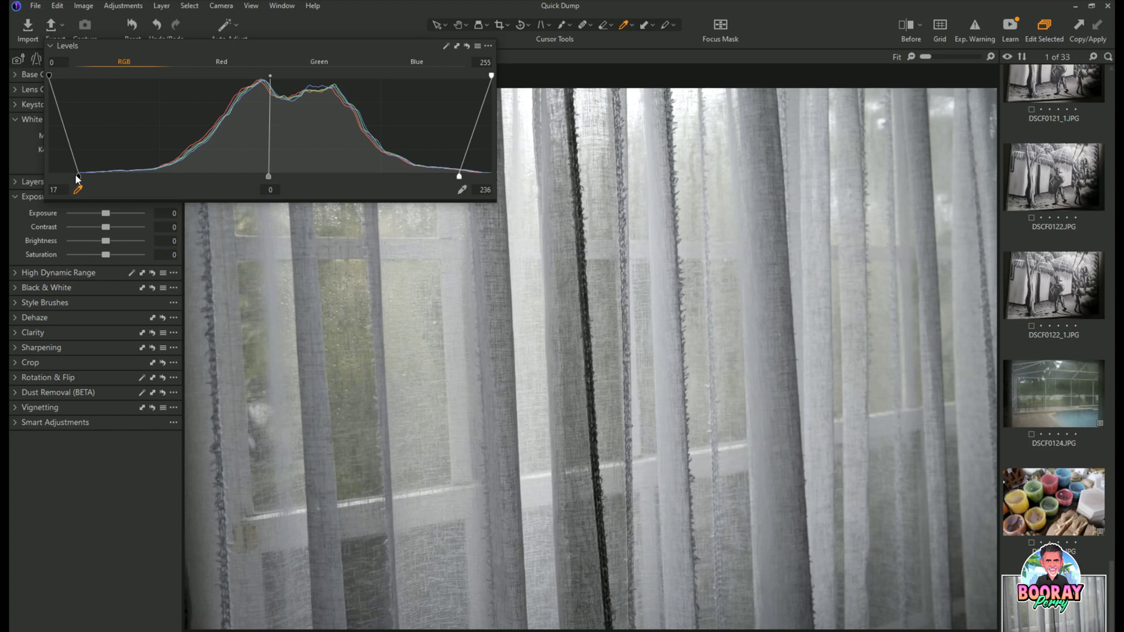
click(467, 46)
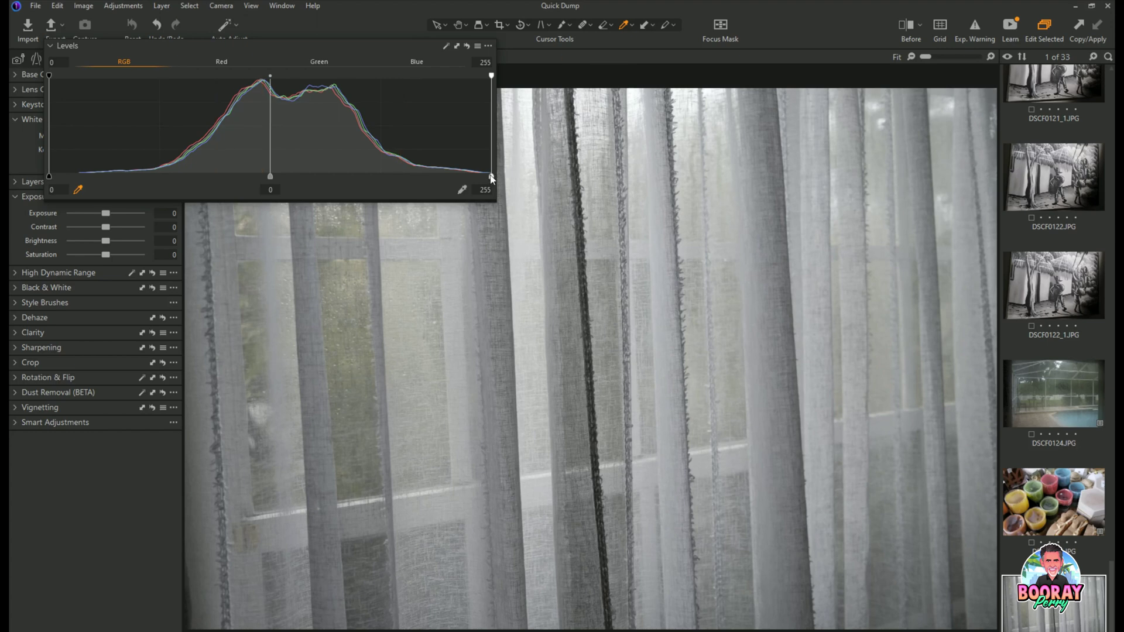
Step: Pull the Levels white point in to 244 and raise the black point to 18
drag(491, 177, 472, 179)
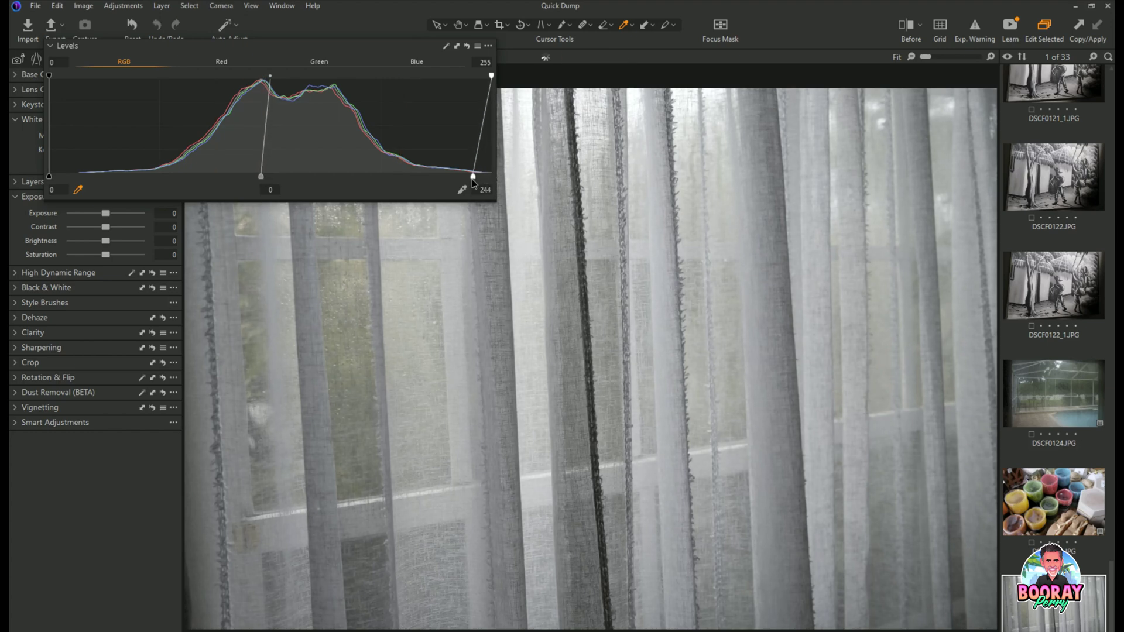
drag(49, 175, 80, 178)
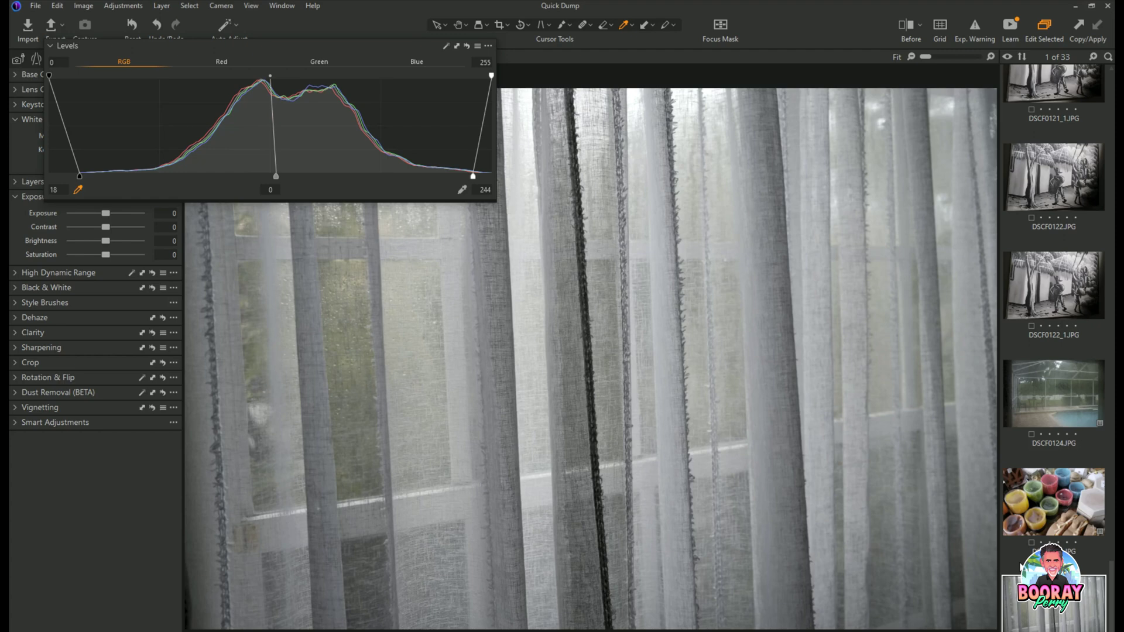
Step: Switch to the candles photo, nudge the Levels panel up-left, and lower its white point to 246
click(1054, 507)
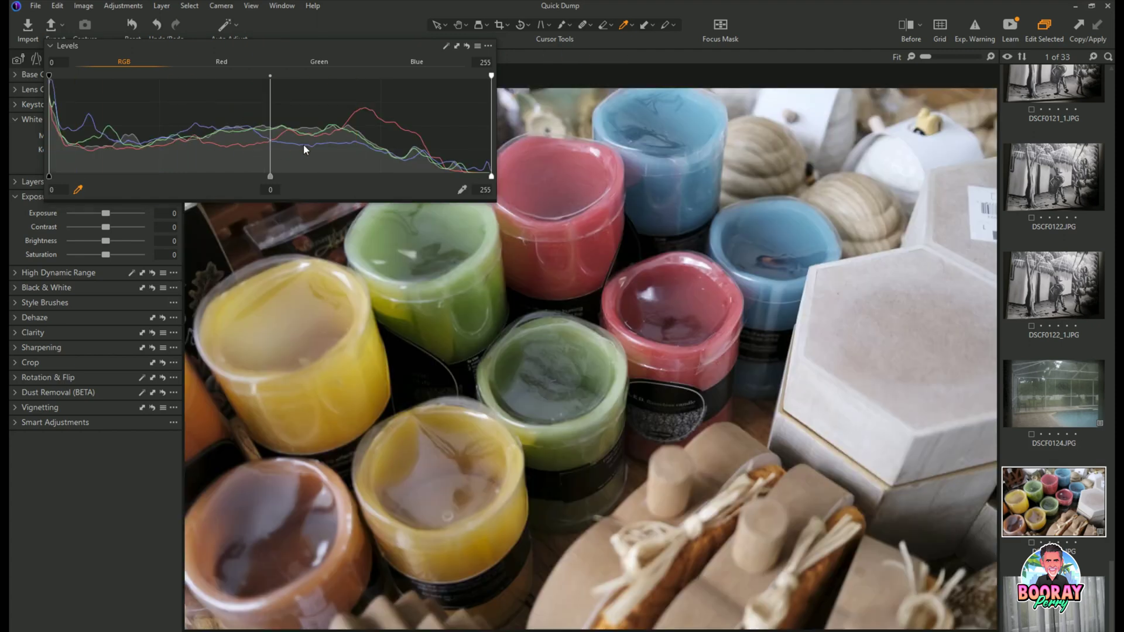
drag(360, 50, 349, 43)
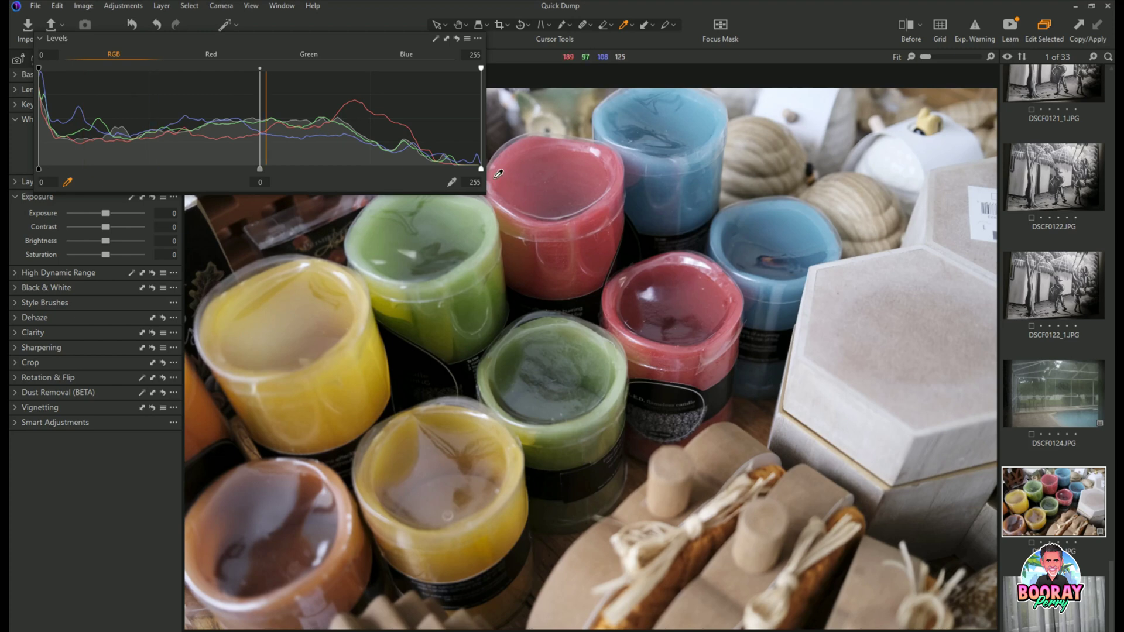
drag(480, 170, 459, 173)
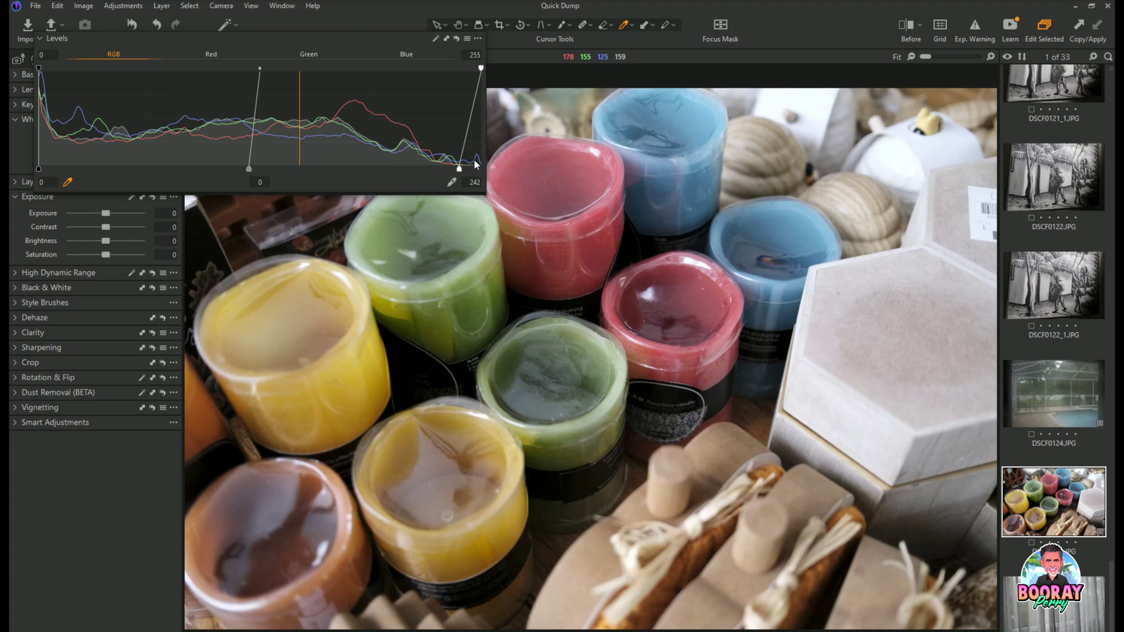
Step: Reset Levels, drop the white point to 242, then return it to 255
click(456, 38)
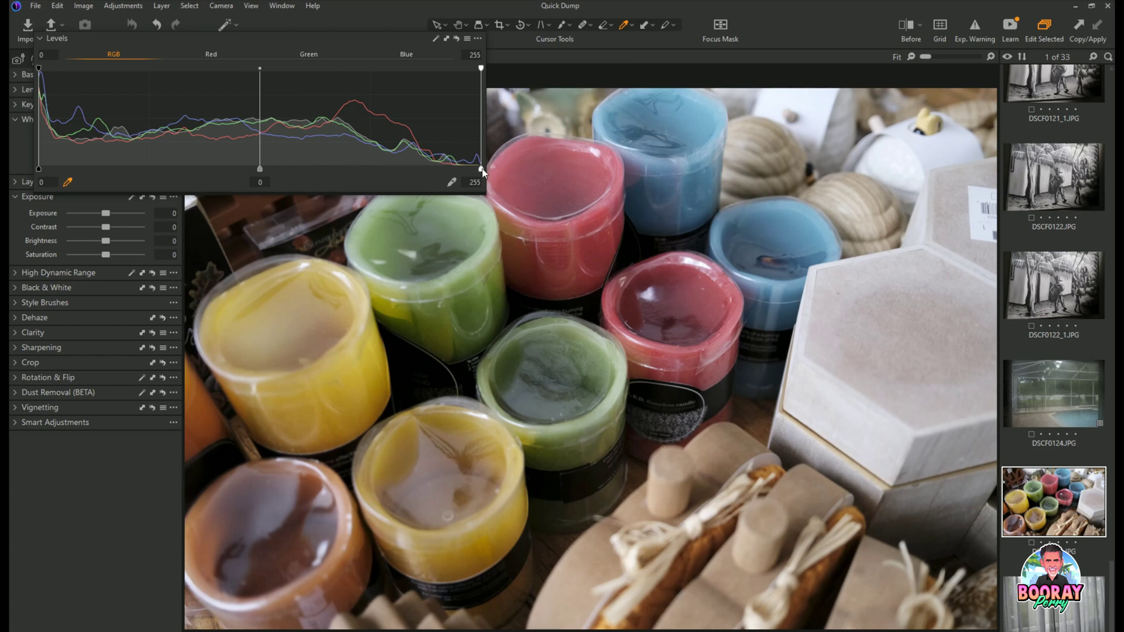
drag(481, 170, 460, 171)
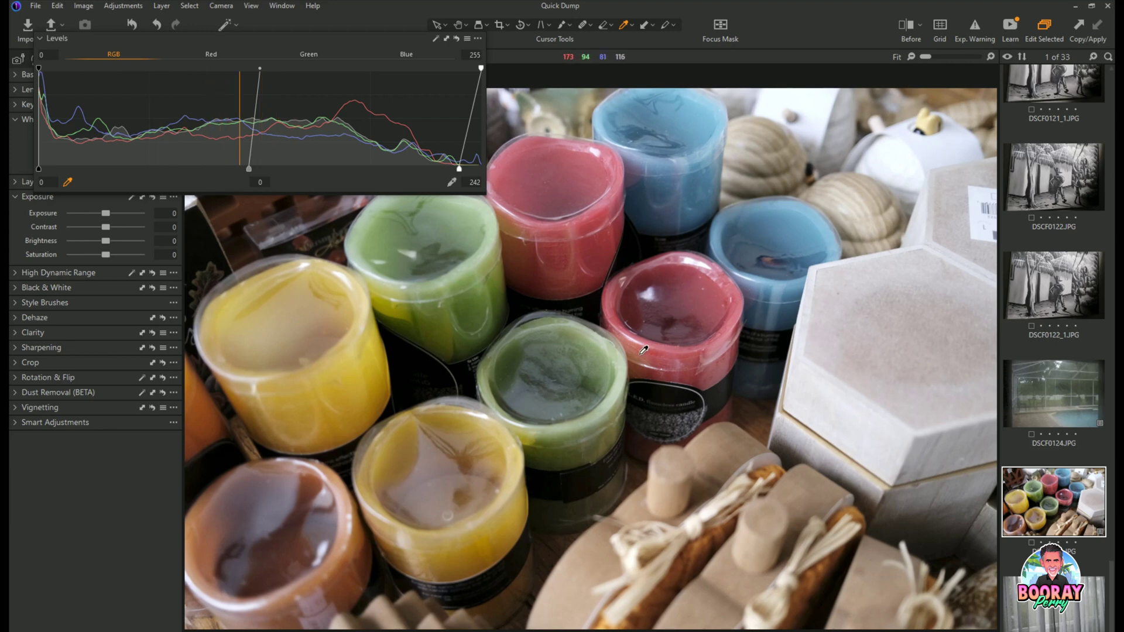
drag(460, 170, 481, 170)
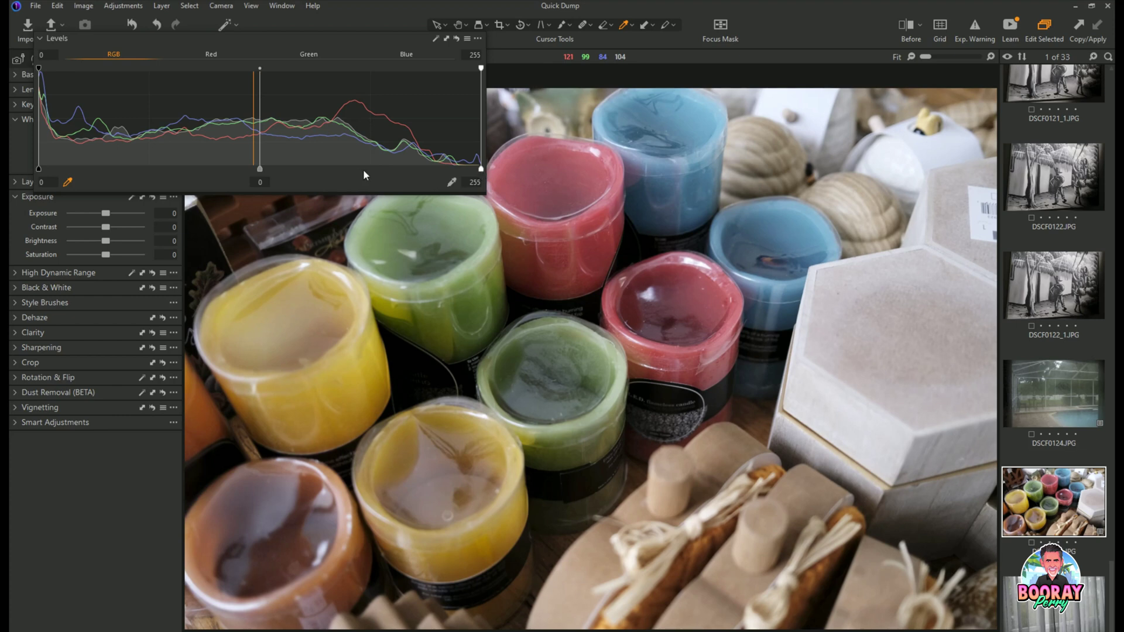
click(451, 183)
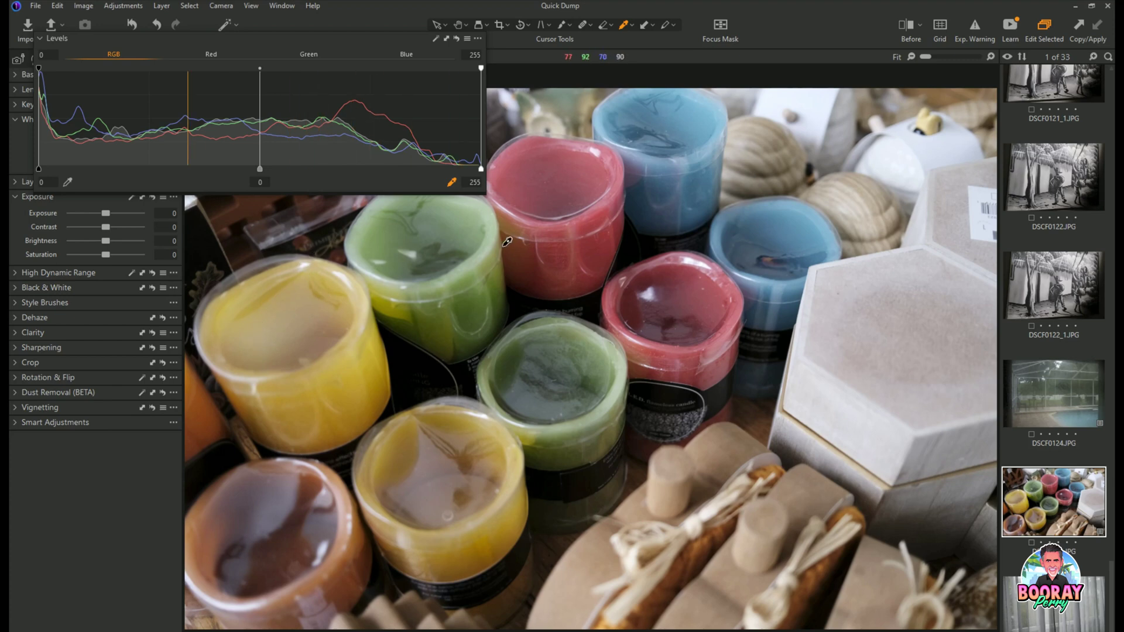
click(794, 92)
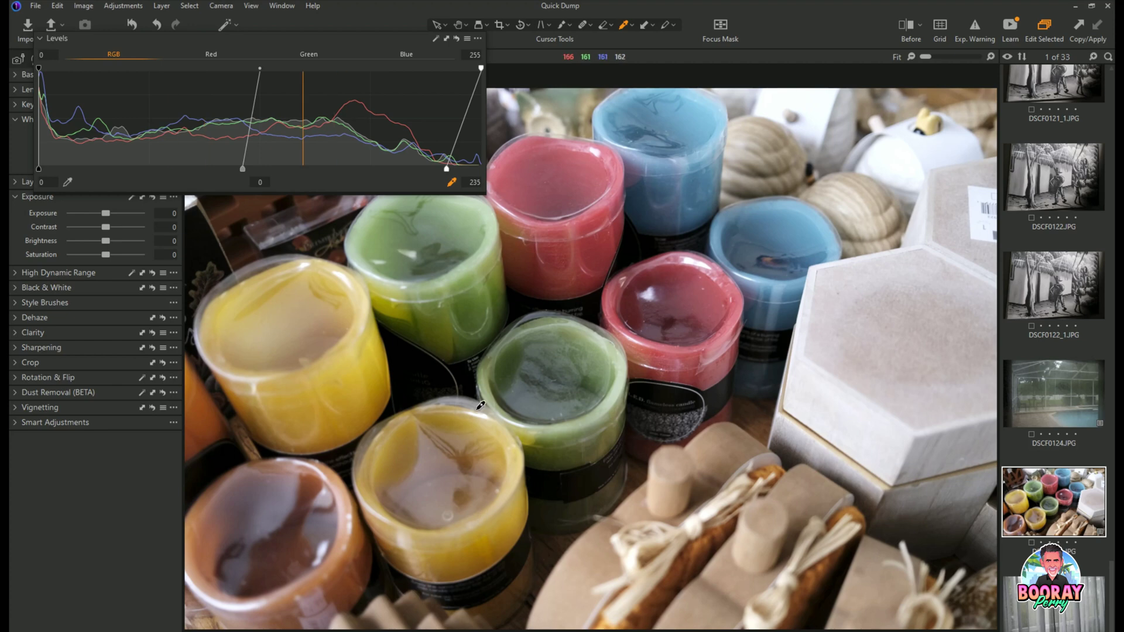
click(456, 39)
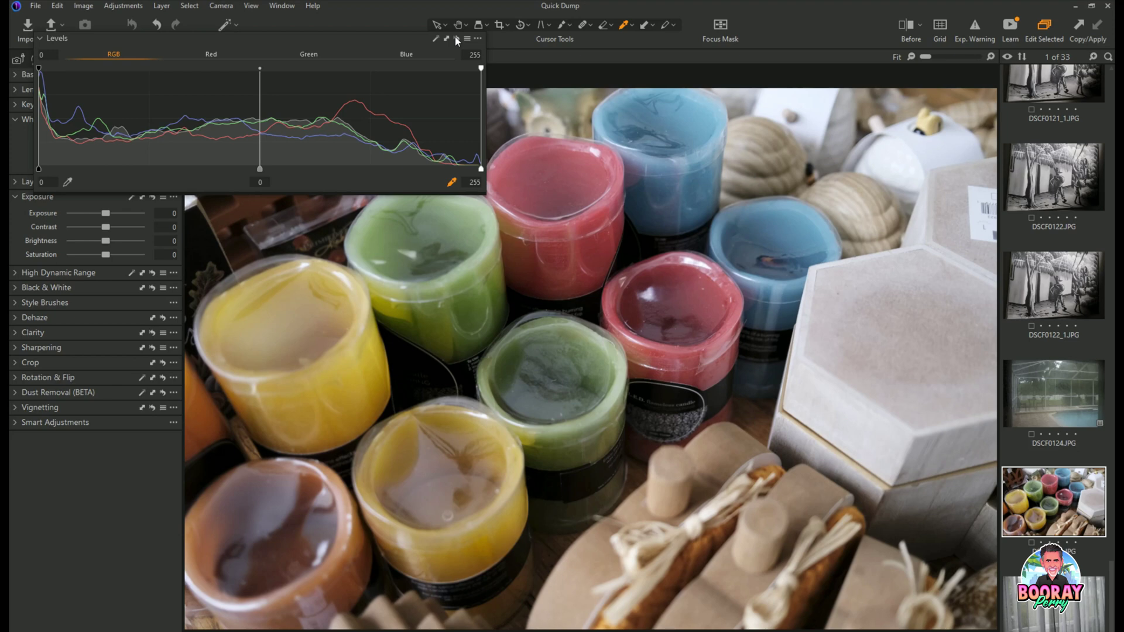
click(799, 97)
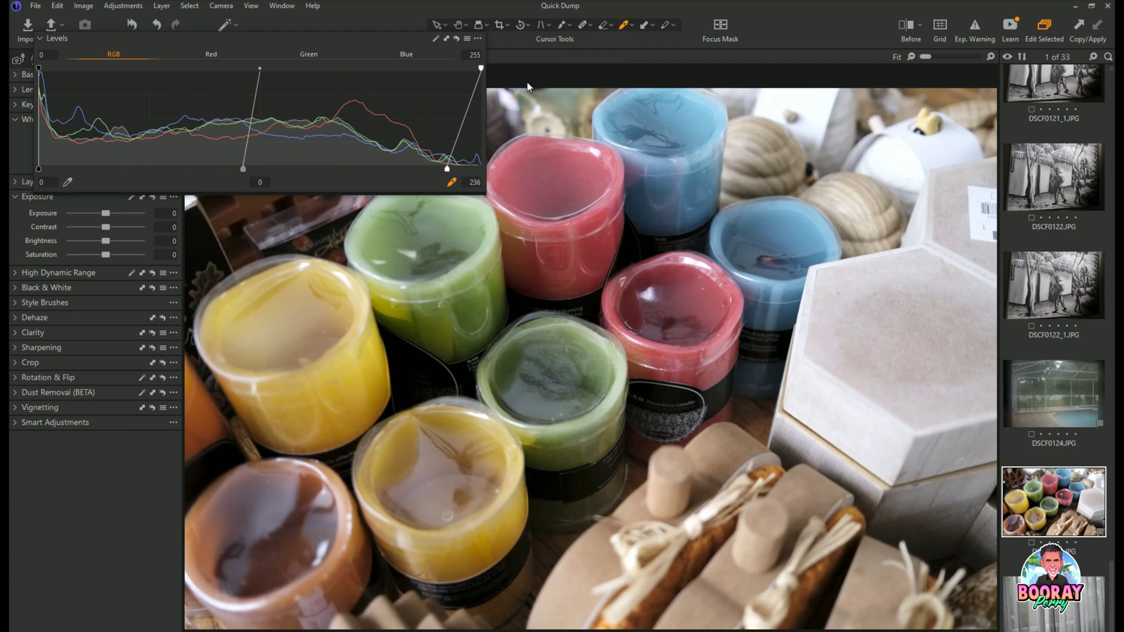
click(457, 38)
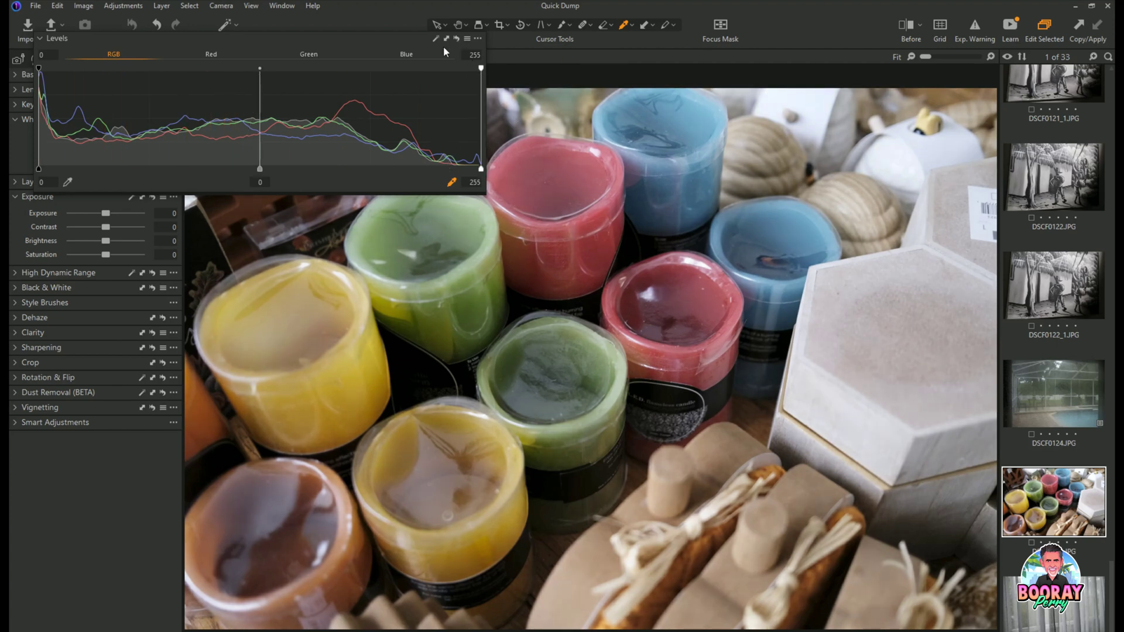
Step: Set the candles photo's Levels to black 20 and white 231, then move the panel up-right
drag(39, 170, 73, 176)
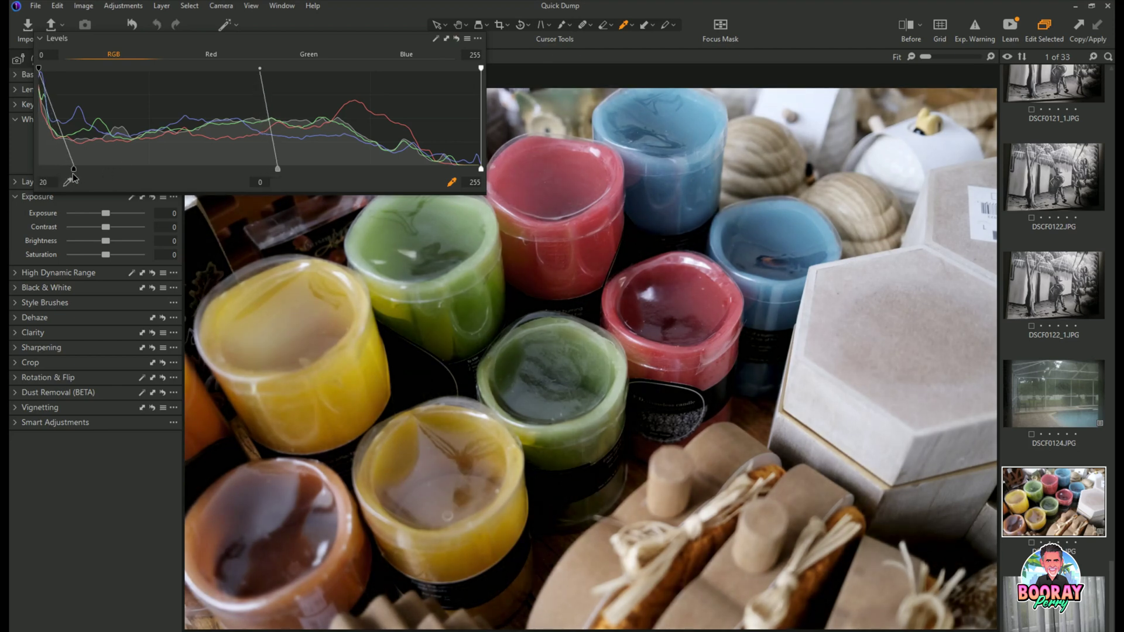
drag(481, 170, 441, 175)
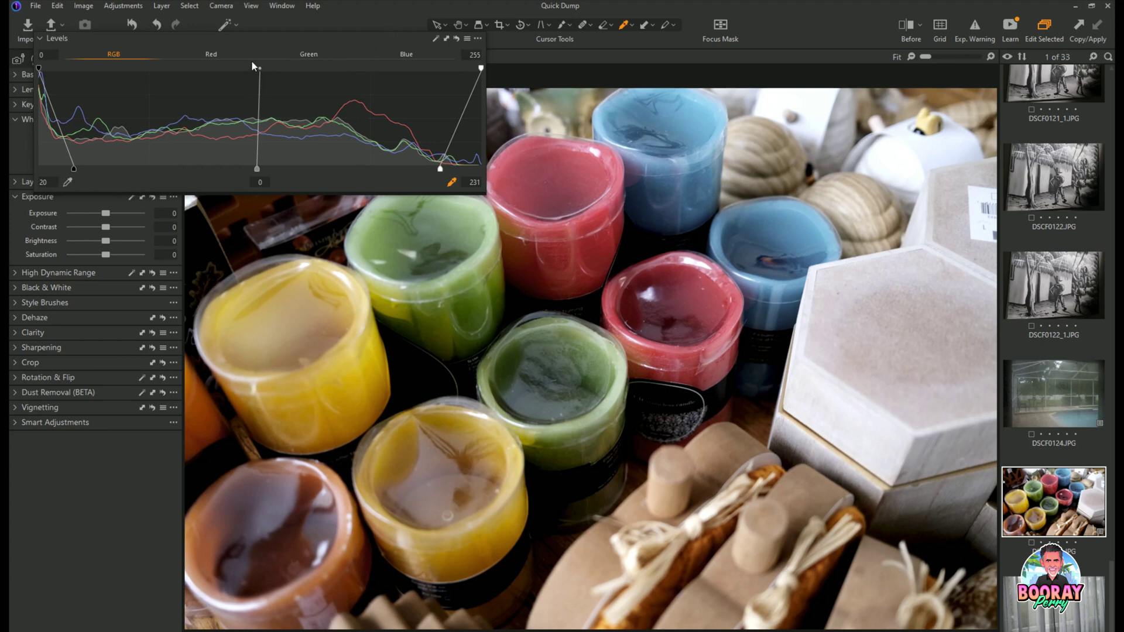
drag(265, 42, 291, 24)
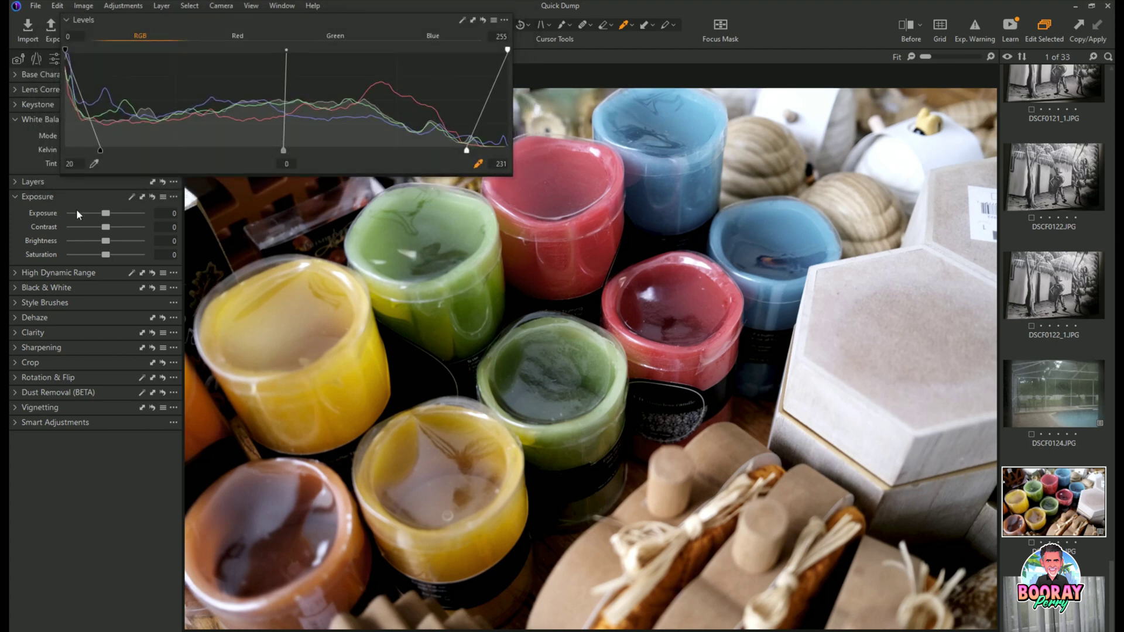
Step: Reset the candles photo's Levels, glance at the DSCF0124 pool photo, and return to the curtain photo
click(483, 20)
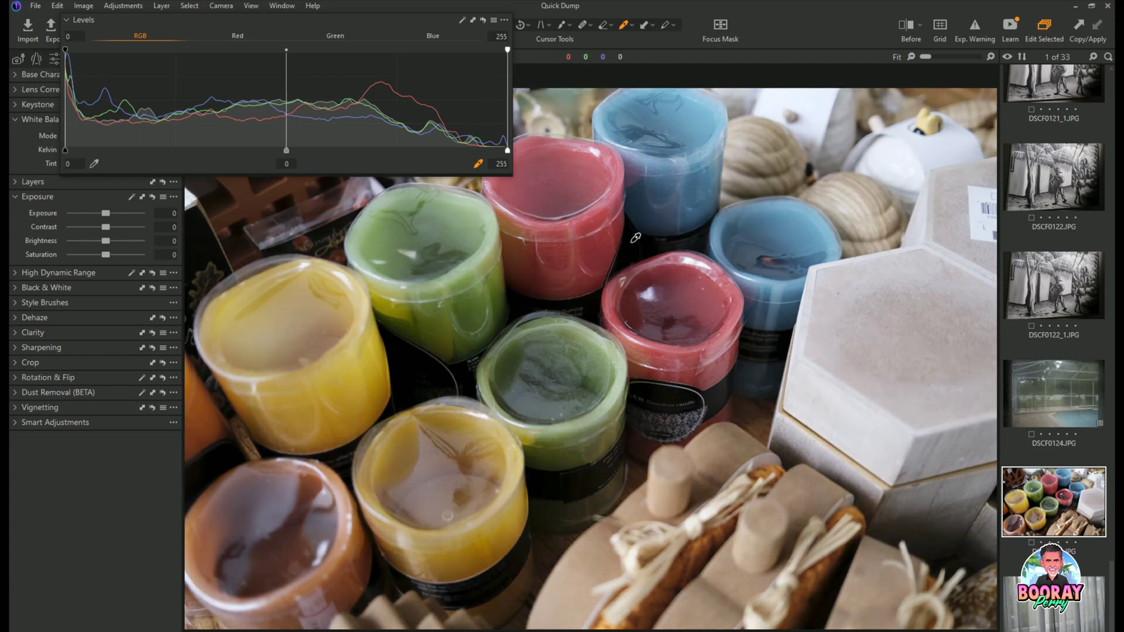
click(1083, 615)
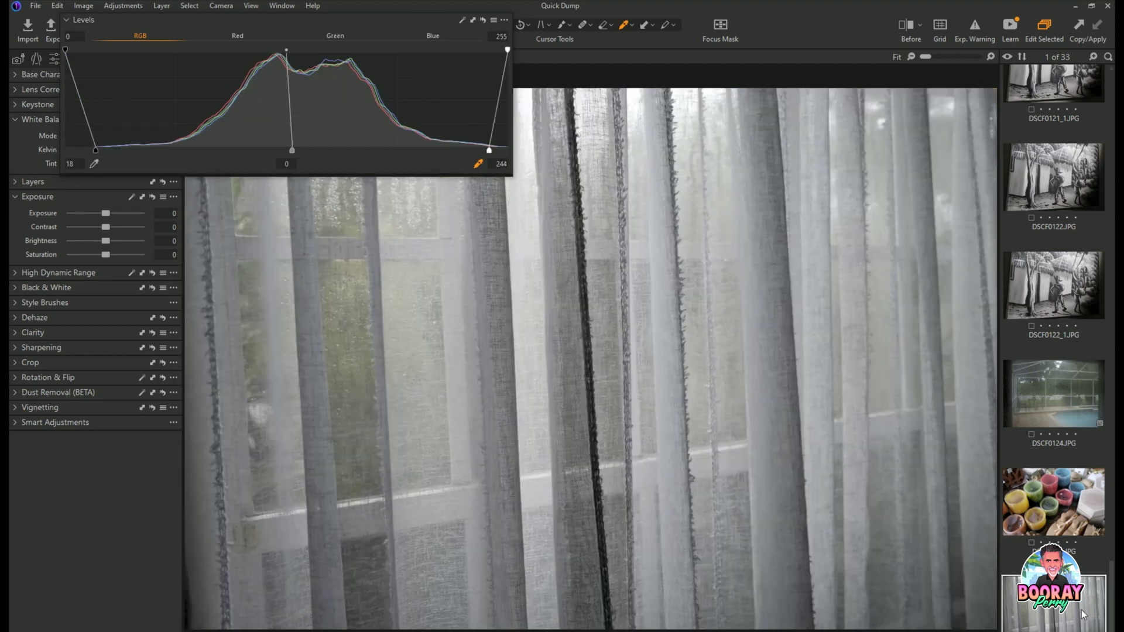
click(1071, 402)
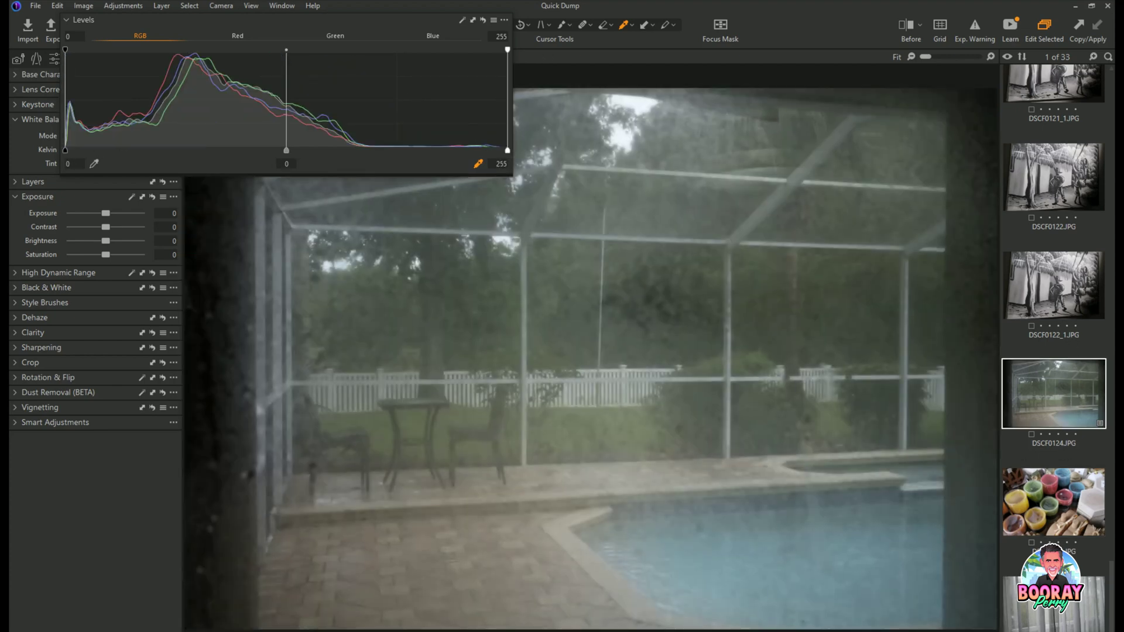
click(1057, 616)
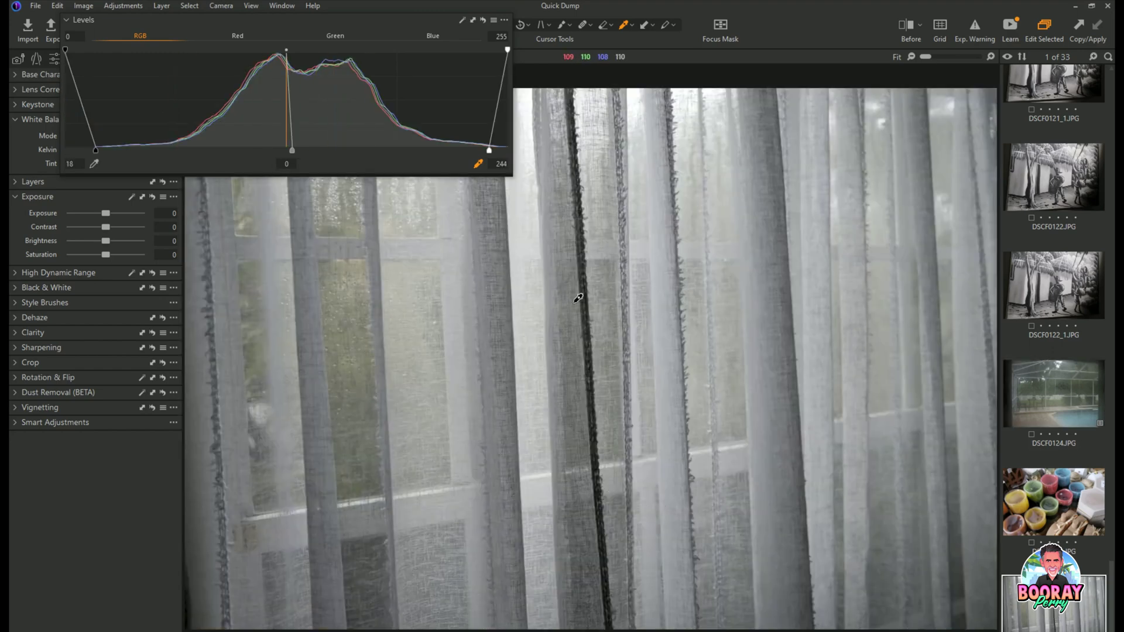
Step: Reset the curtain photo's Levels, try white 234 and black 17, then reset to 0 and 255
click(481, 21)
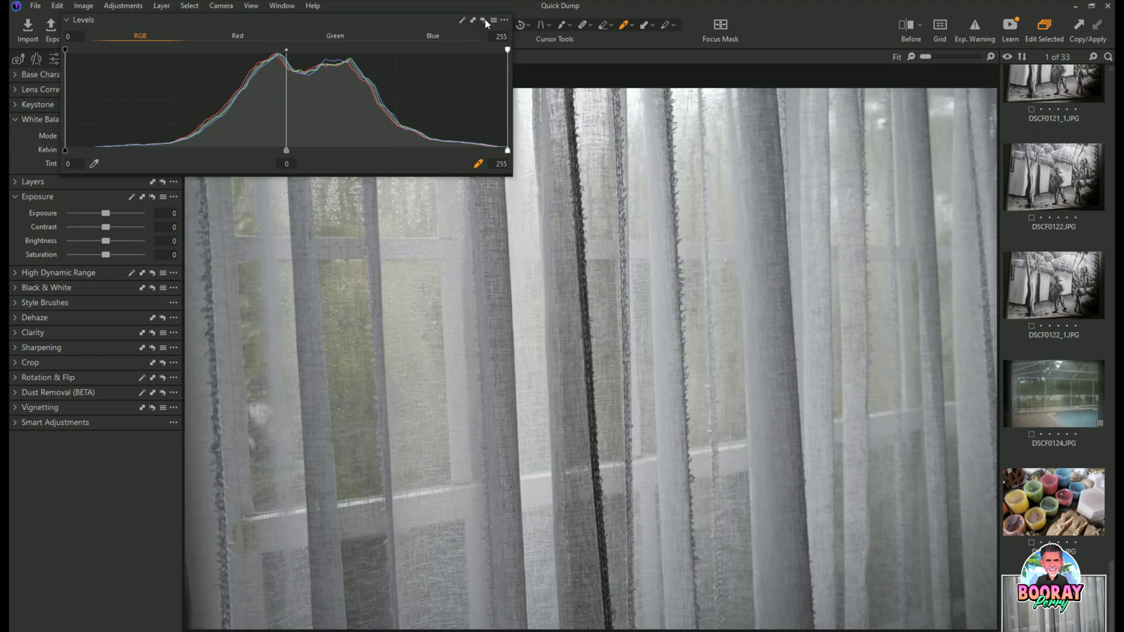
drag(507, 151, 471, 150)
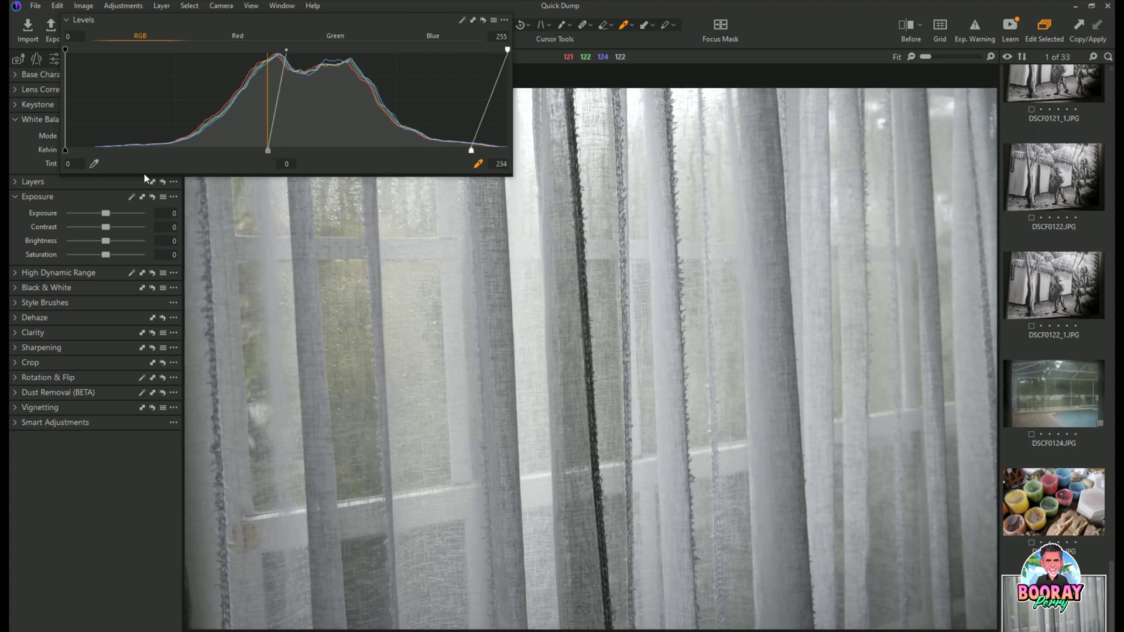
drag(65, 149, 98, 150)
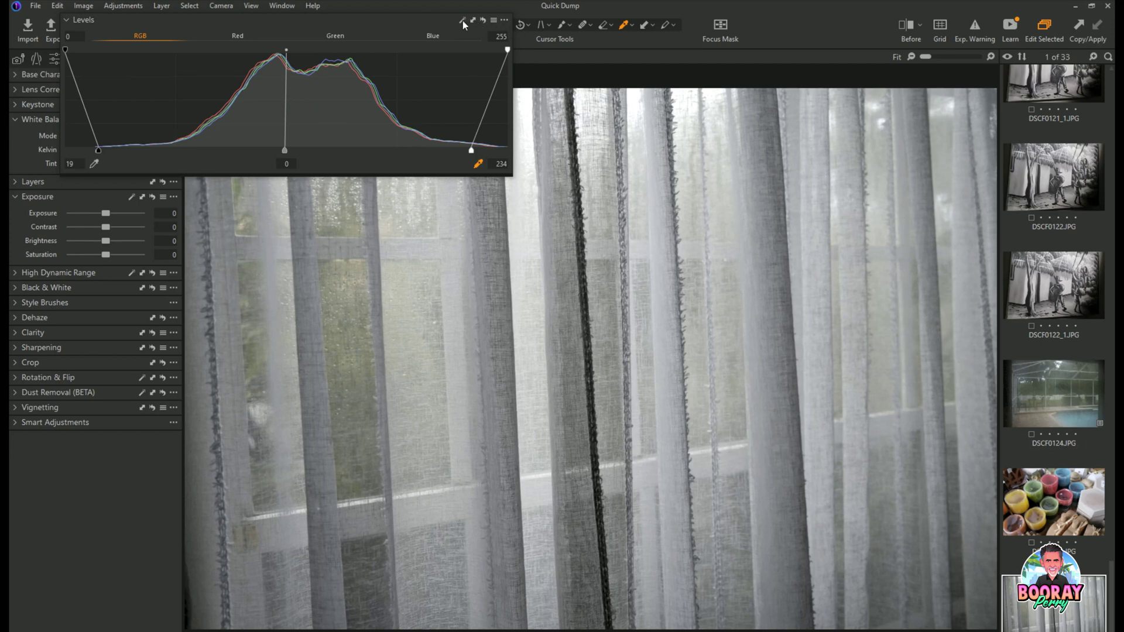
click(481, 20)
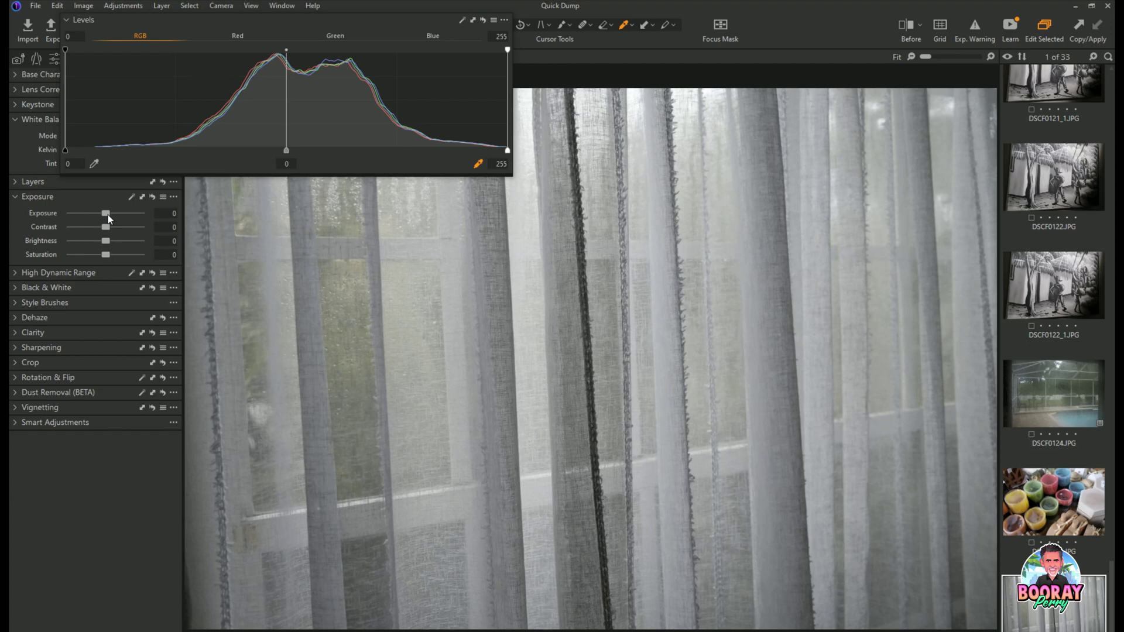
drag(108, 217, 120, 219)
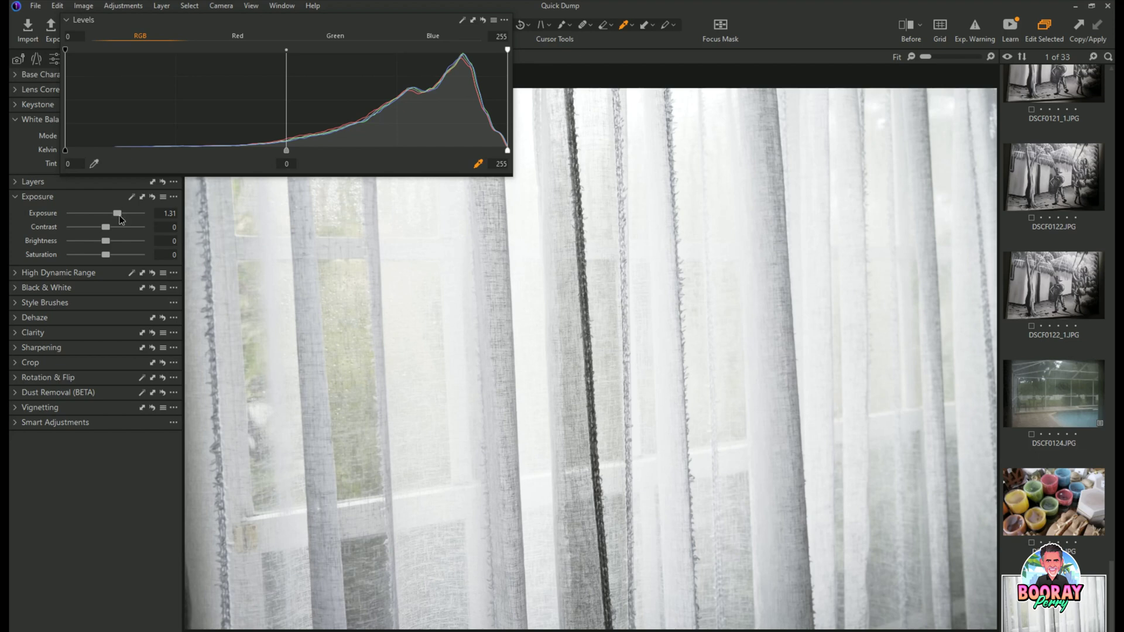
double_click(118, 214)
drag(107, 218, 110, 216)
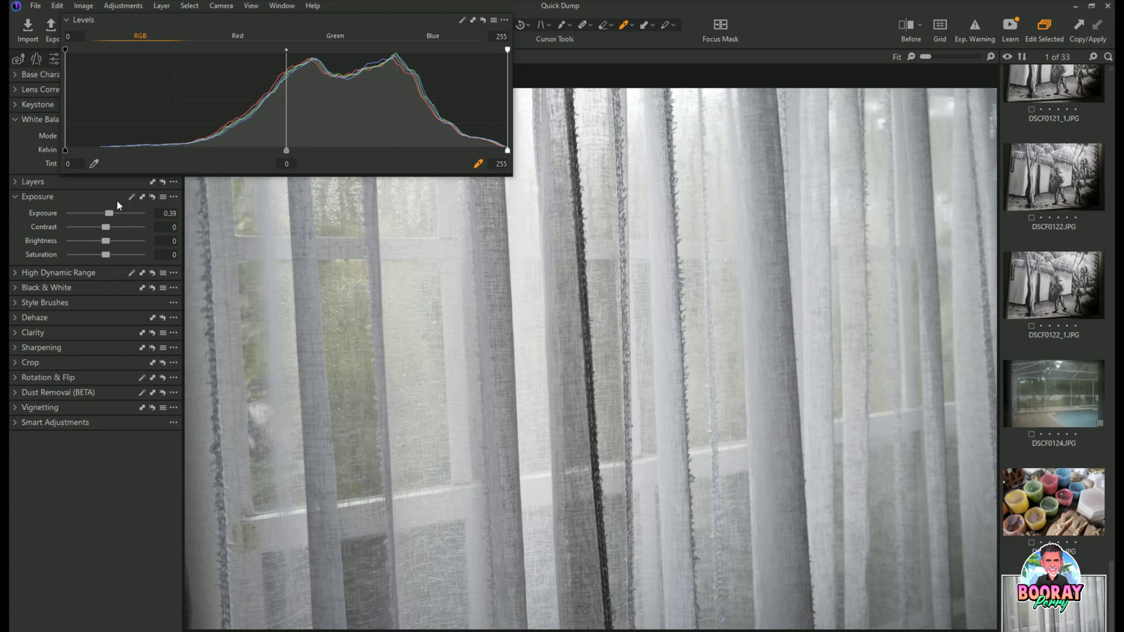
drag(113, 218, 120, 220)
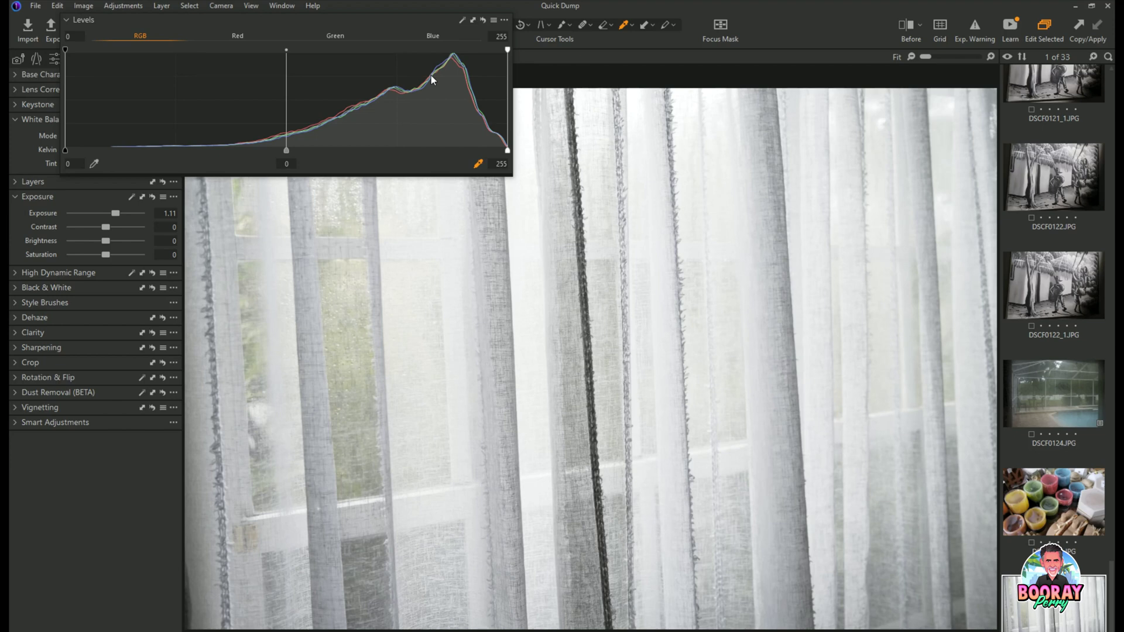
double_click(115, 214)
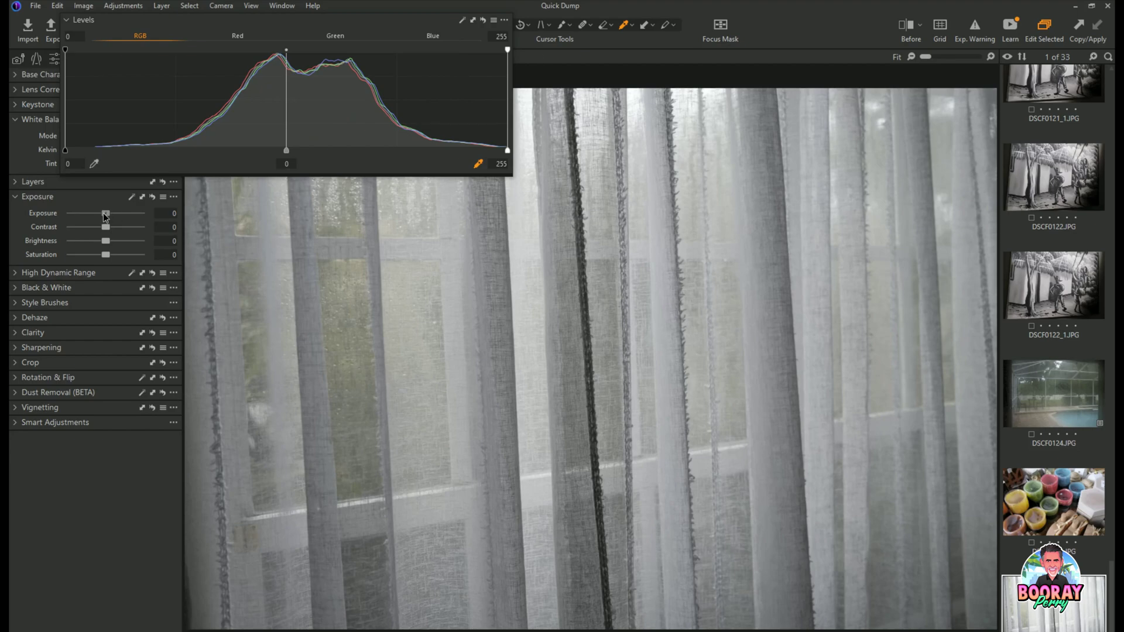
mouse_move(104, 215)
mouse_down()
mouse_move(83, 217)
mouse_move(117, 220)
mouse_up()
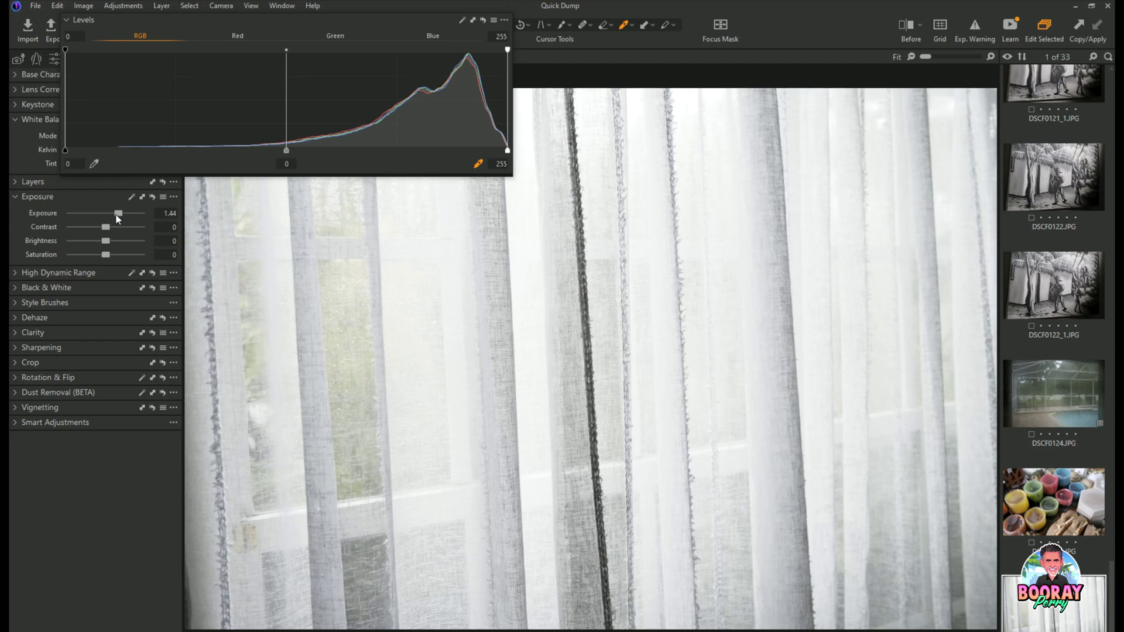
double_click(117, 215)
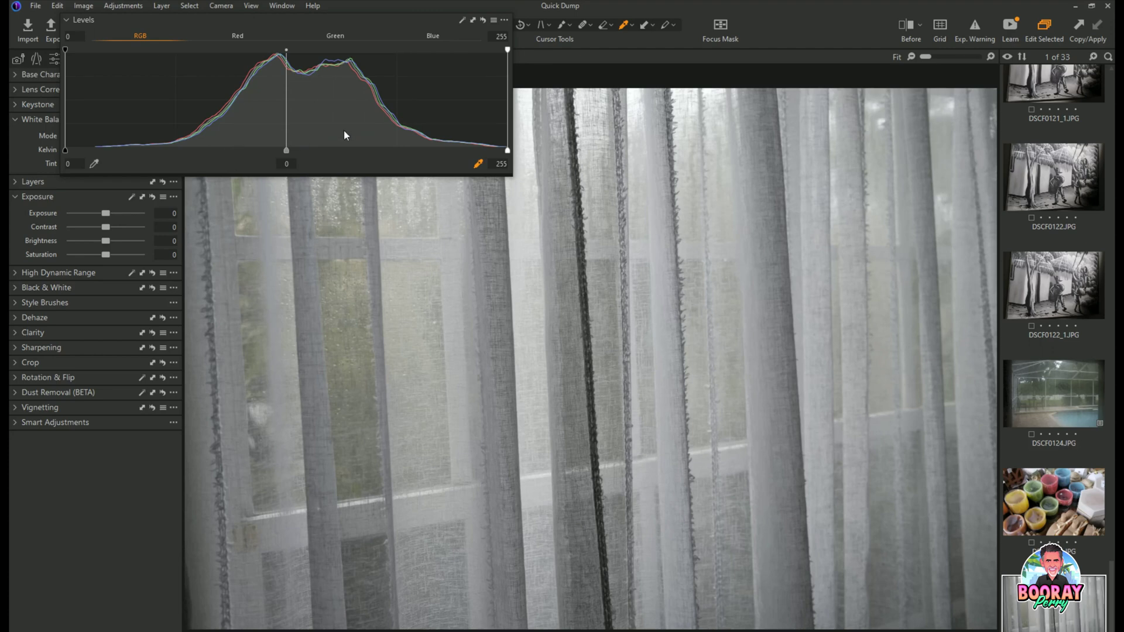
Step: Set Levels white point to 211 and black point to 38, then reset them to 0 and 255
drag(507, 150, 431, 151)
drag(66, 151, 130, 152)
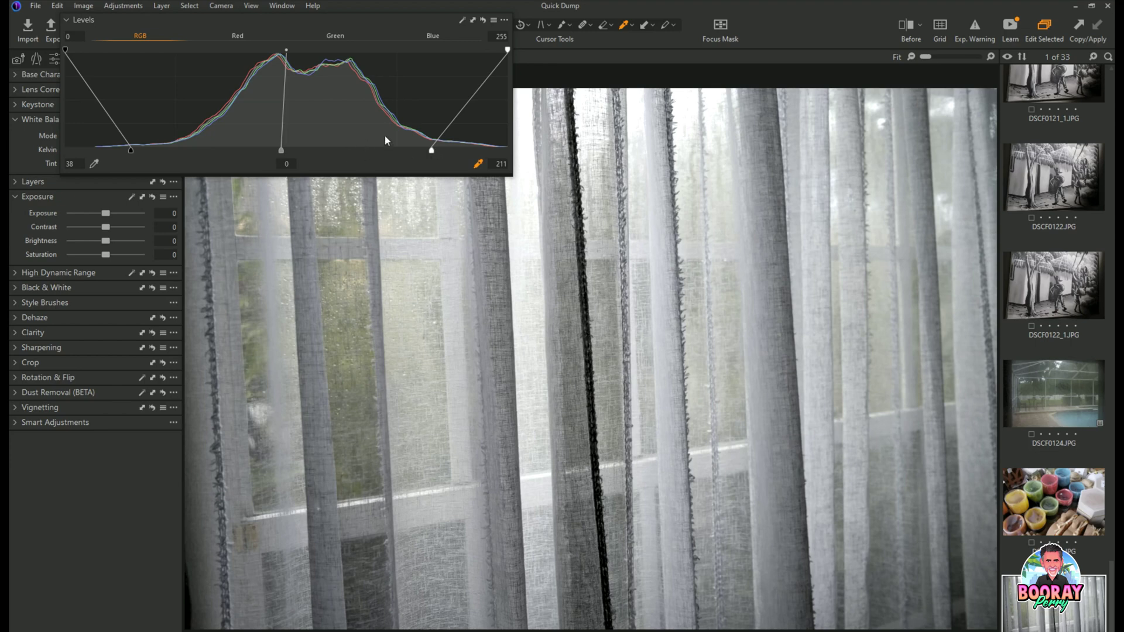
click(483, 20)
Step: Set Exposure to 0.46 after resetting and trying 0.59, then raise Contrast to 20
drag(103, 212, 117, 213)
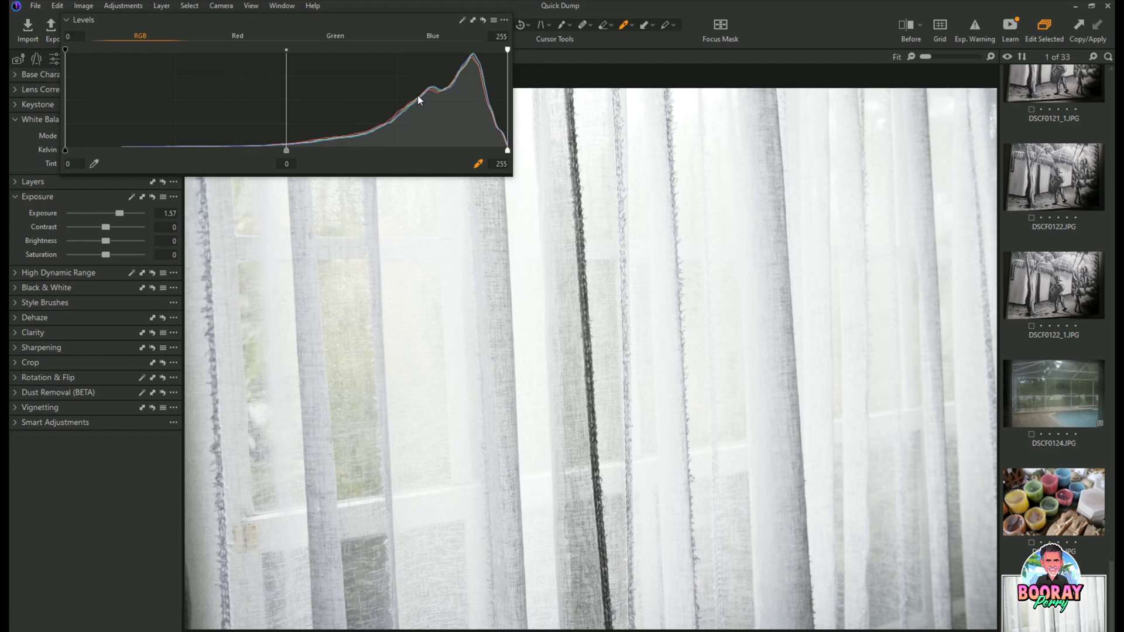
double_click(120, 213)
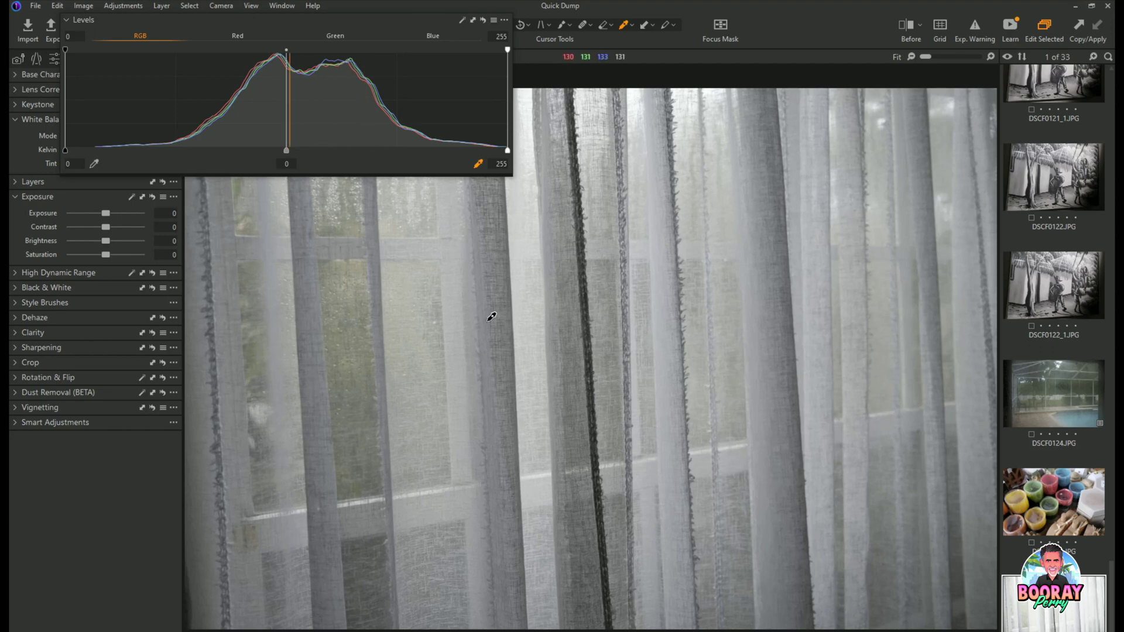
drag(107, 216, 113, 218)
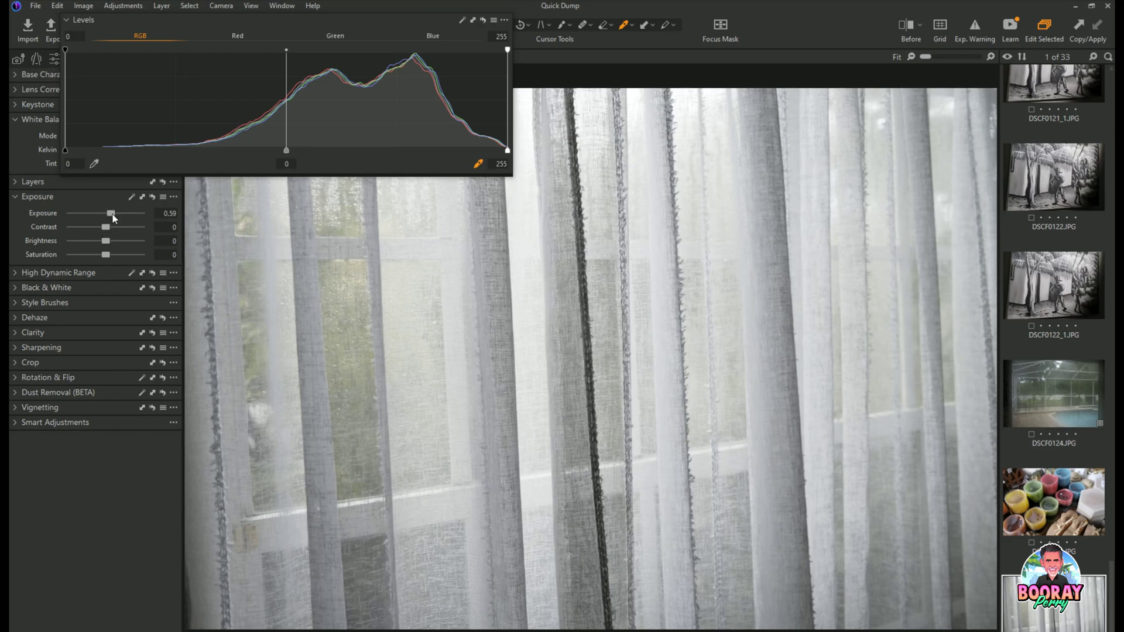
mouse_move(113, 218)
mouse_down()
mouse_move(93, 219)
mouse_move(111, 213)
mouse_move(116, 228)
mouse_up()
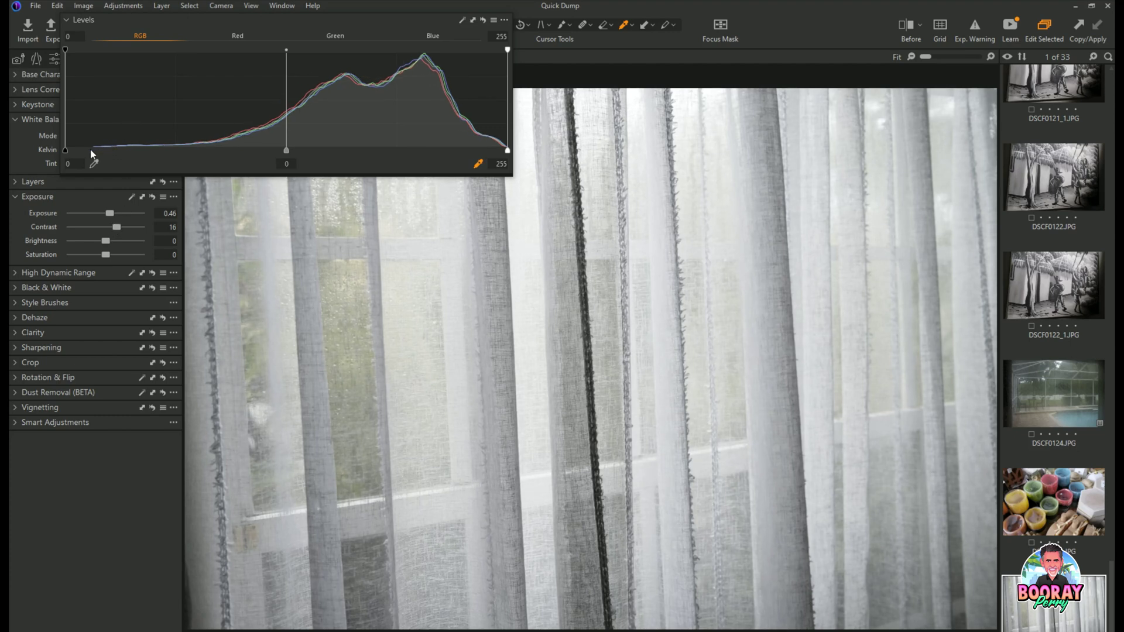
drag(117, 227, 119, 228)
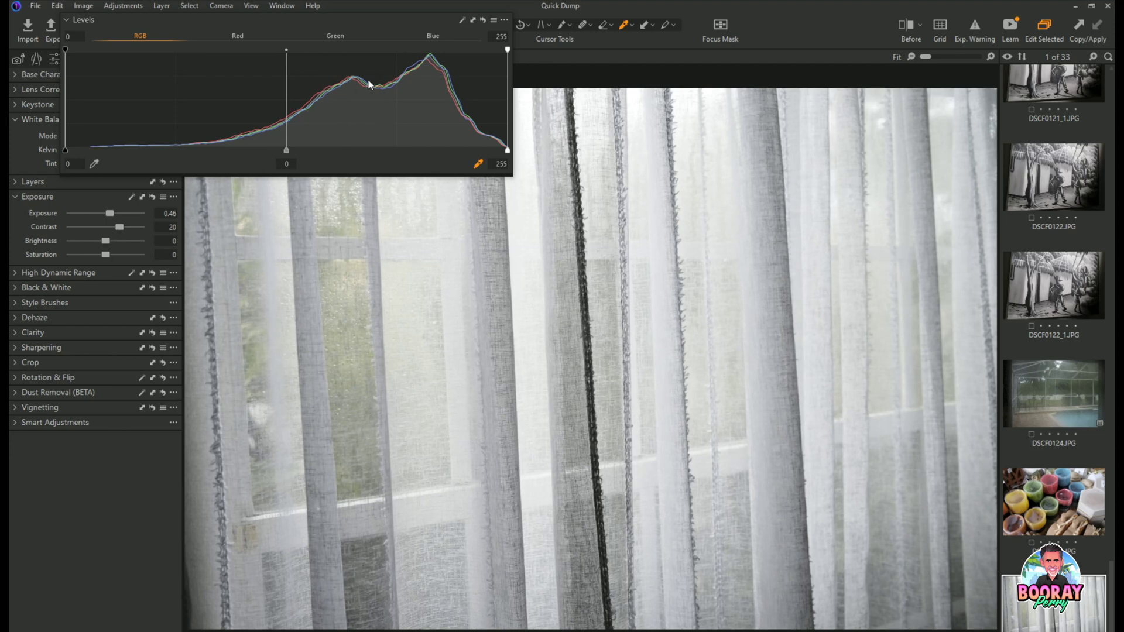
Step: Reset Exposure and Contrast to 0, then set Levels to black point 19 and white point 246
click(143, 194)
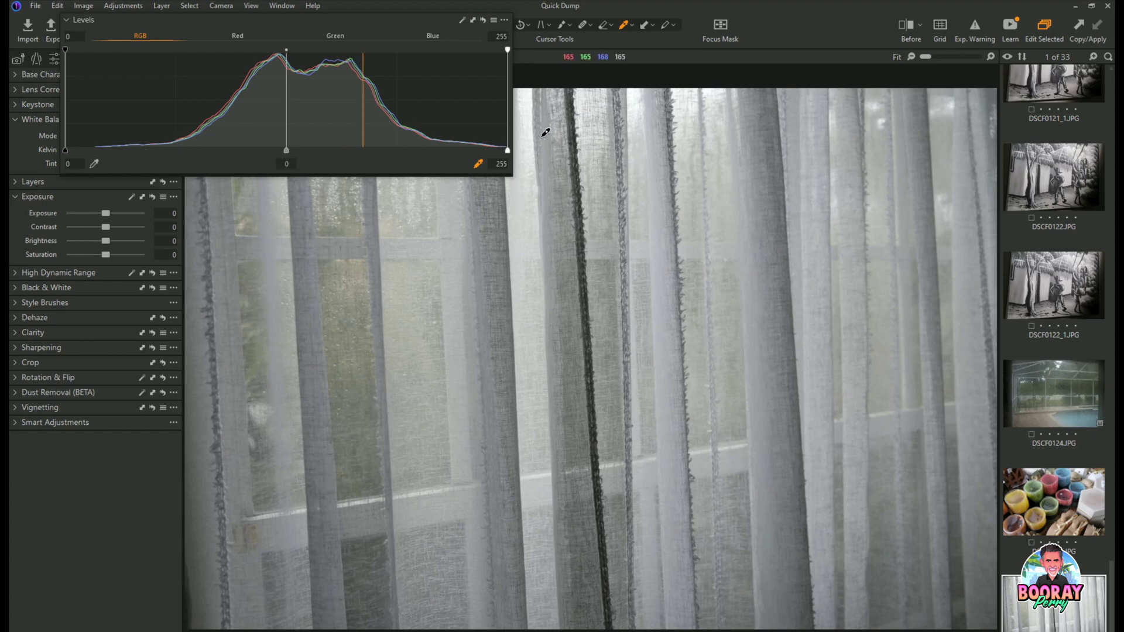
drag(507, 150, 491, 151)
drag(64, 150, 98, 151)
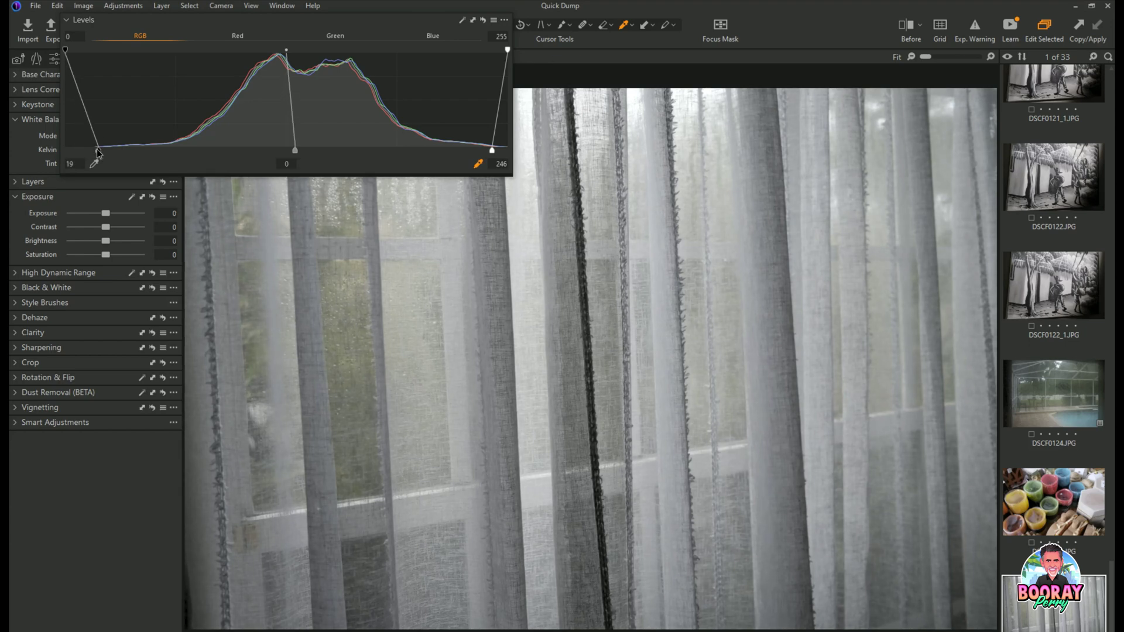